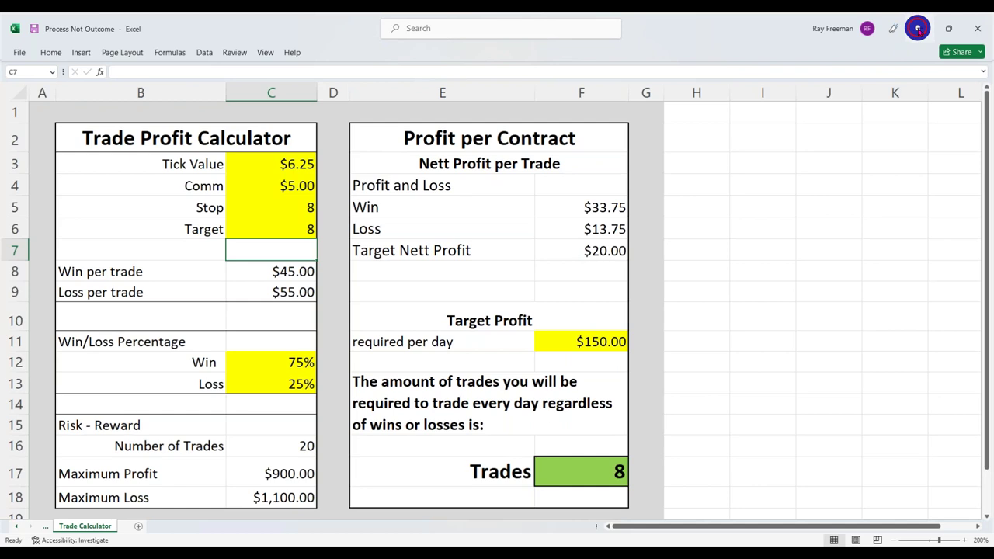
- Switch to the compound contract calculator workbook and set the contract value to 2500
left_click(918, 28)
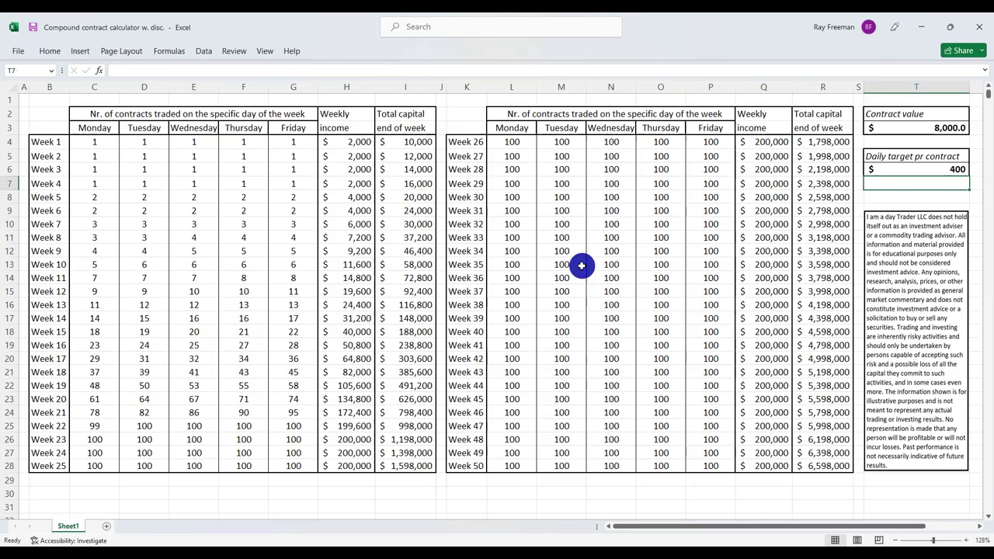
left_click(909, 130)
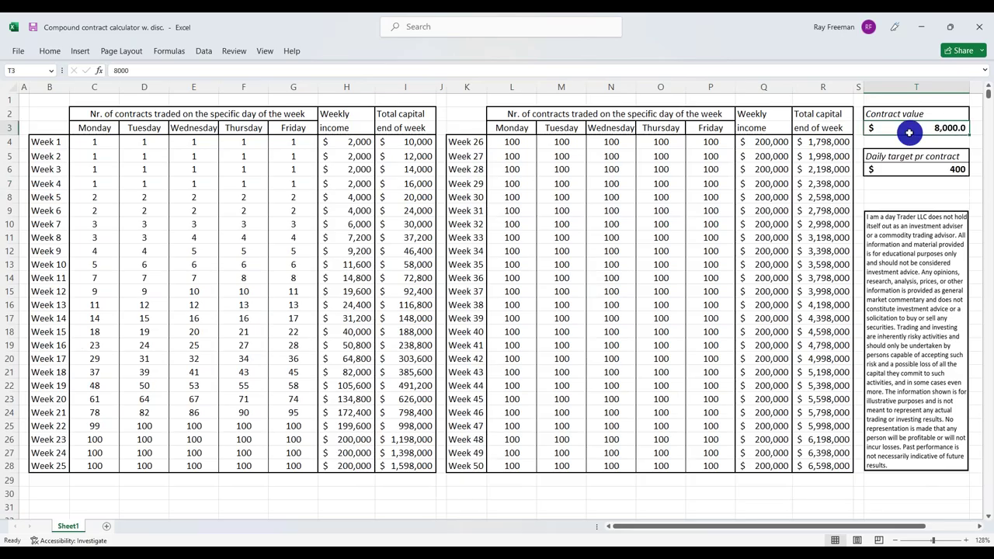
double_click(909, 132)
type("2500")
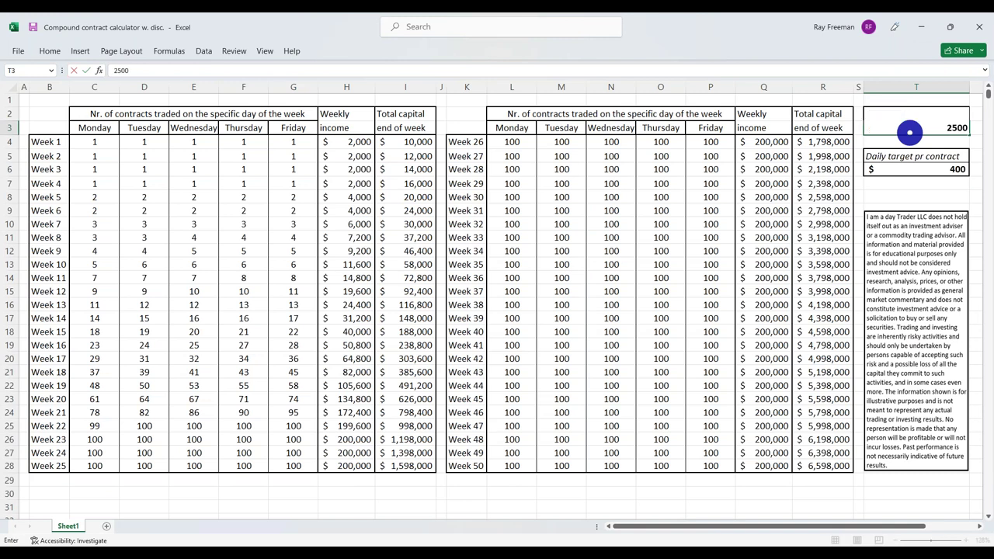
- Set the daily target per contract to 100 and return to the slide presentation
left_click(927, 170)
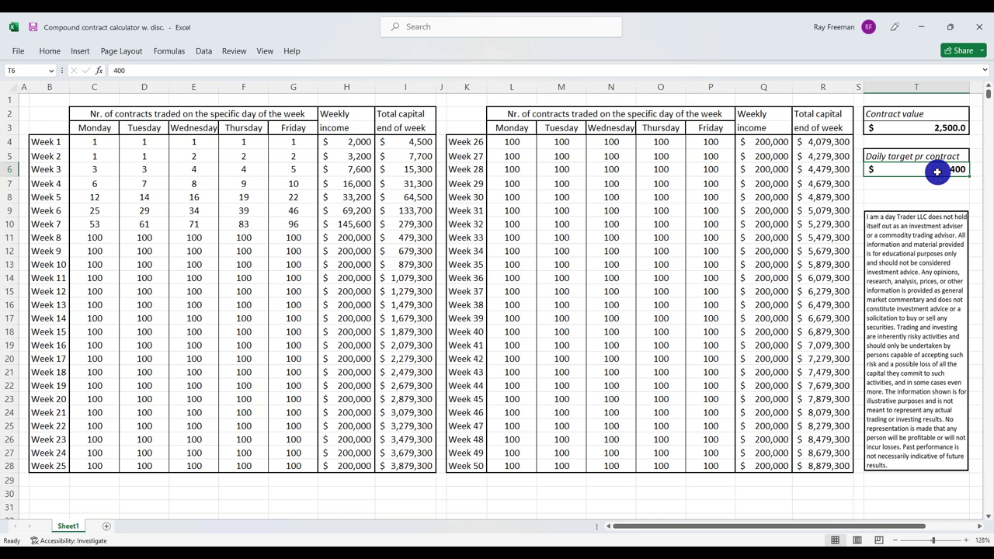
type("100")
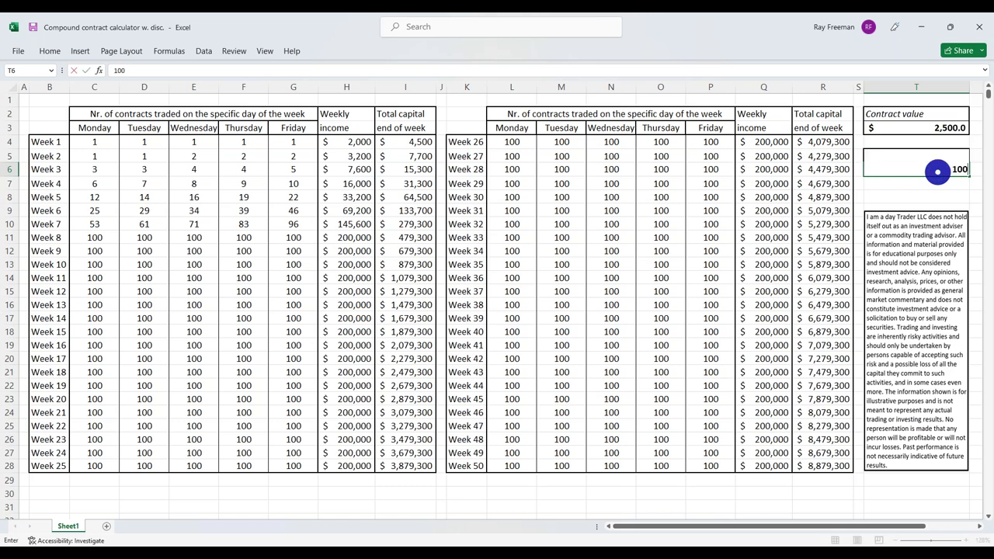
key("Return")
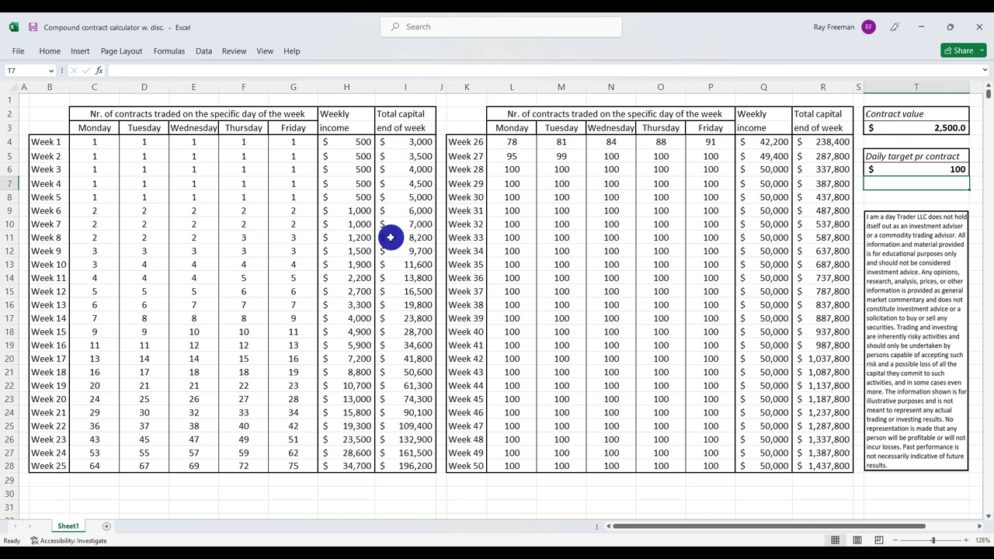
left_click(923, 33)
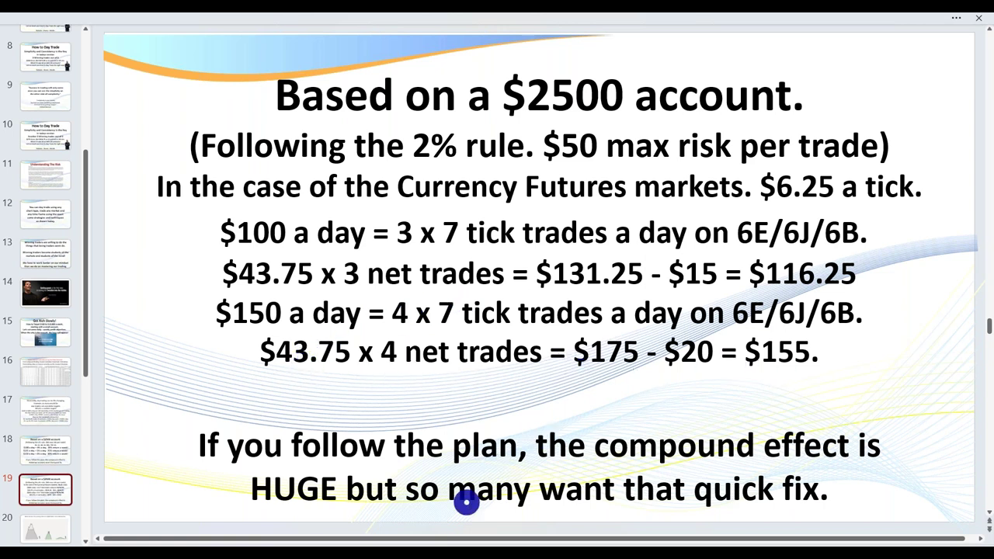
- Reopen the compound contract calculator workbook and set the daily target per contract to 150
mouse_move(435, 544)
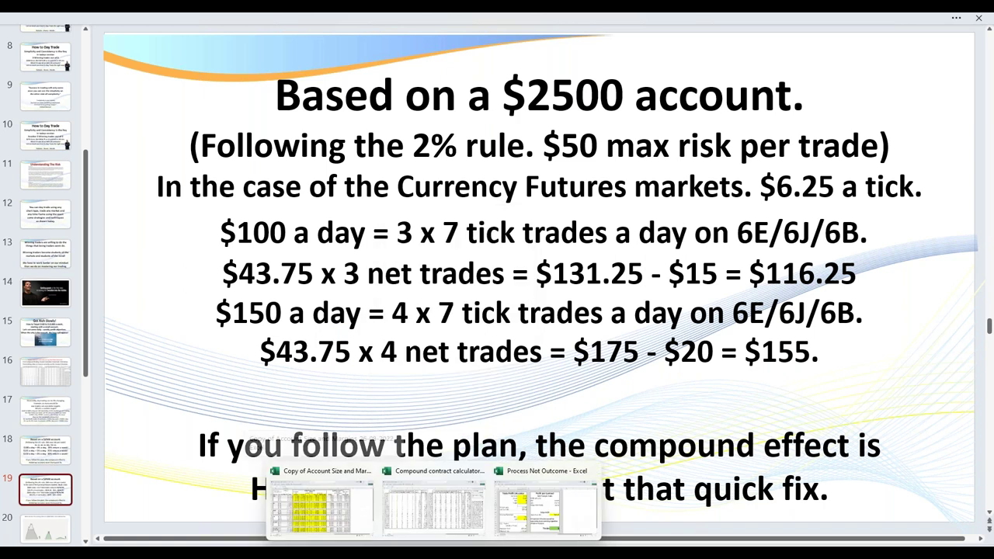
left_click(434, 533)
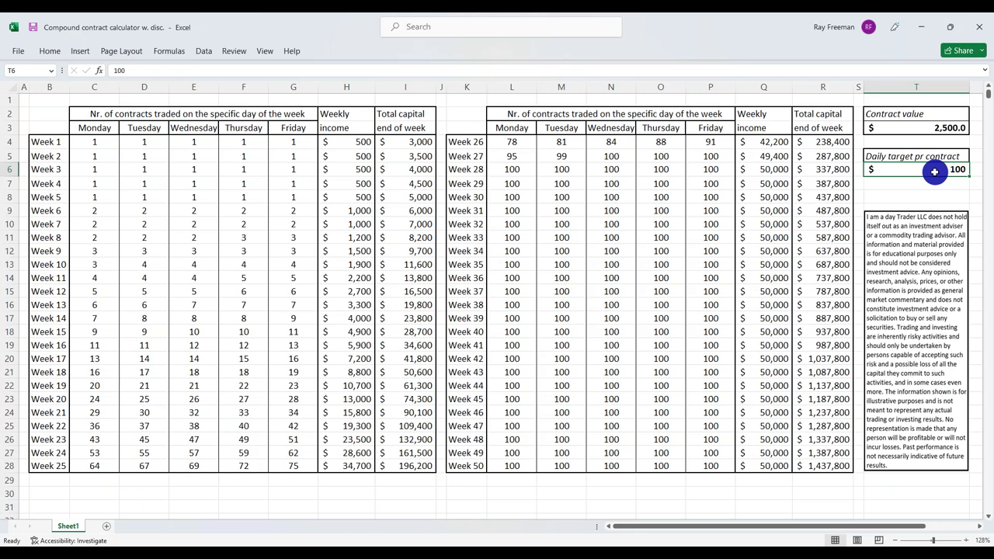
type("150")
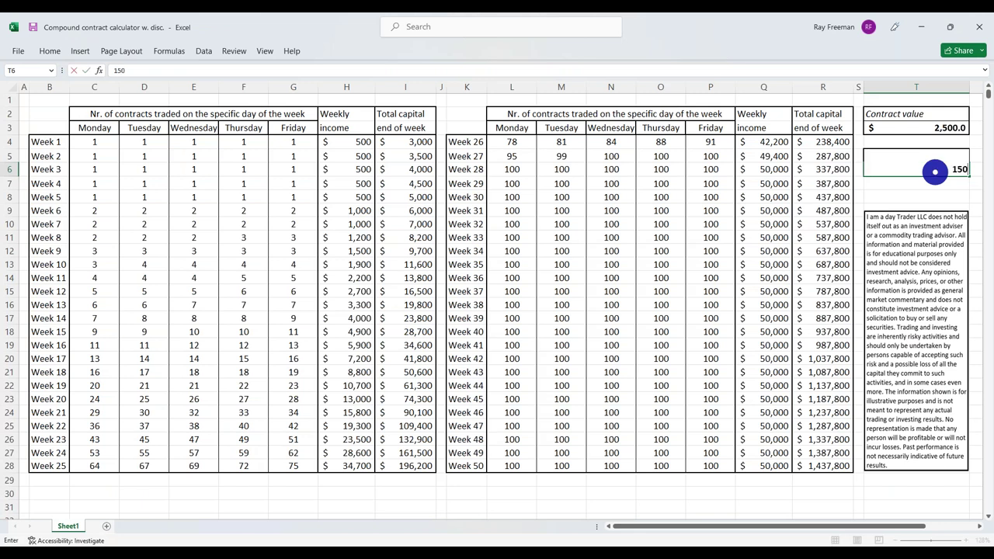
key("Return")
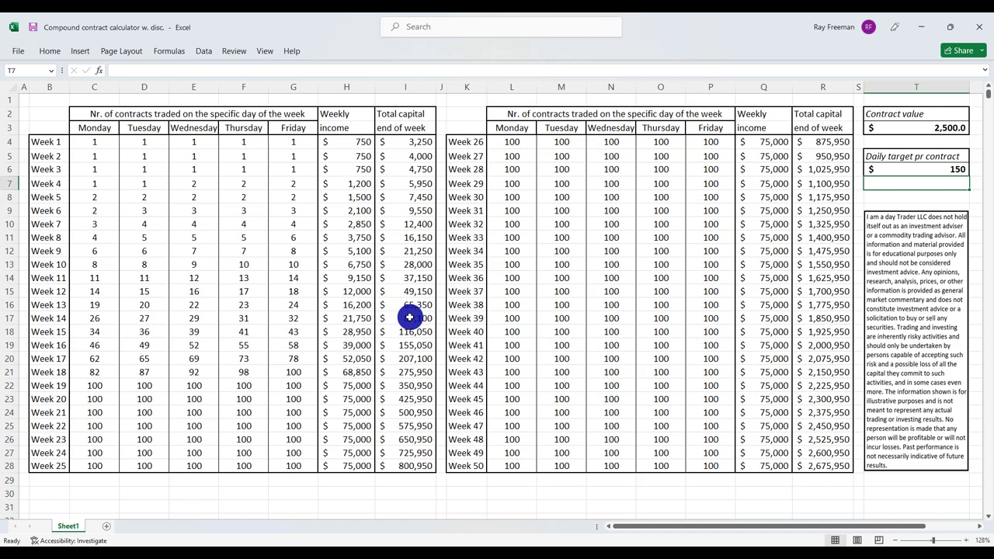
- Return to the slide presentation and show slide 20 about the Goldilocks Rule
left_click(918, 29)
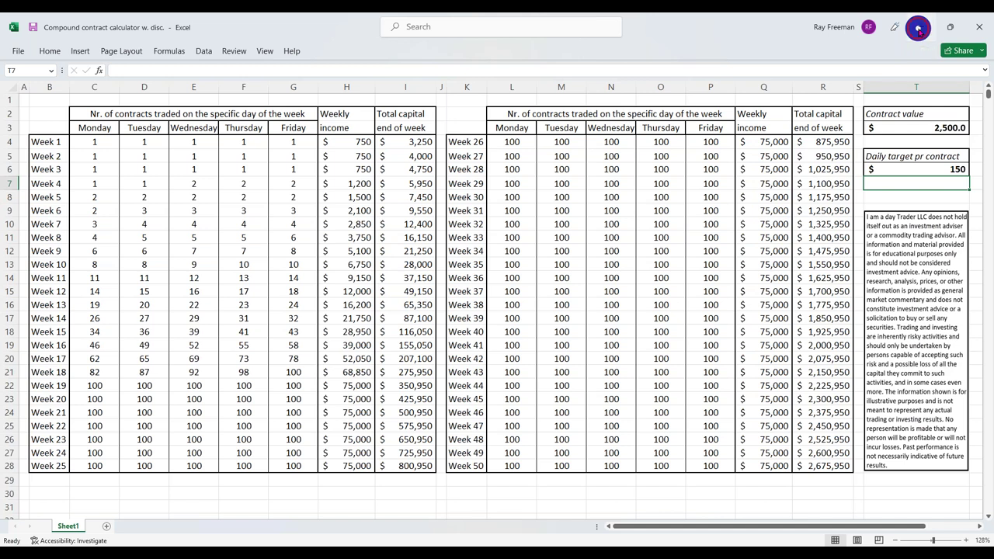
left_click(918, 29)
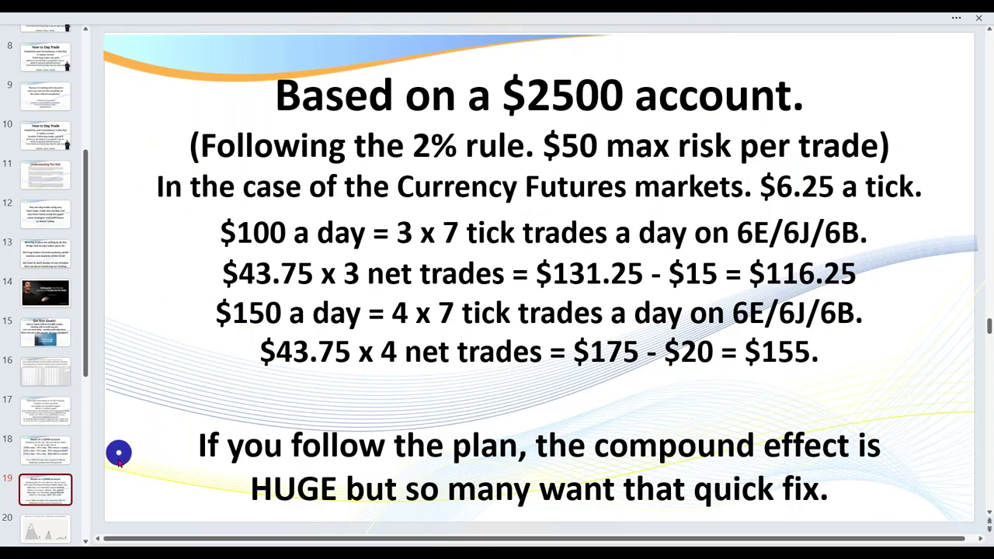
left_click(59, 521)
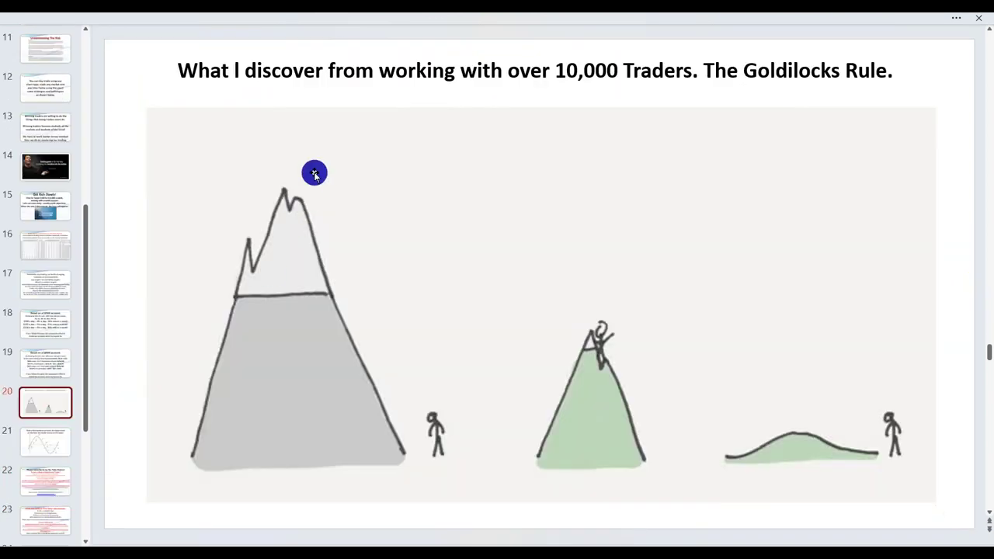
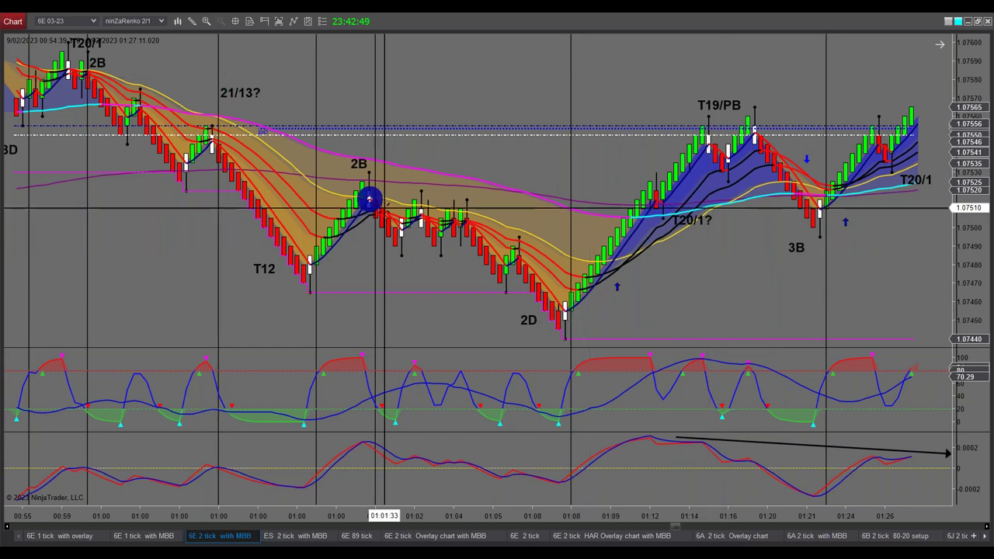
- Examine the annotated setups in the early downtrend of the 6E 2 tick with MBB chart, back to about 00:40
scroll(334, 280, "up", 2)
scroll(334, 282, "down", 2)
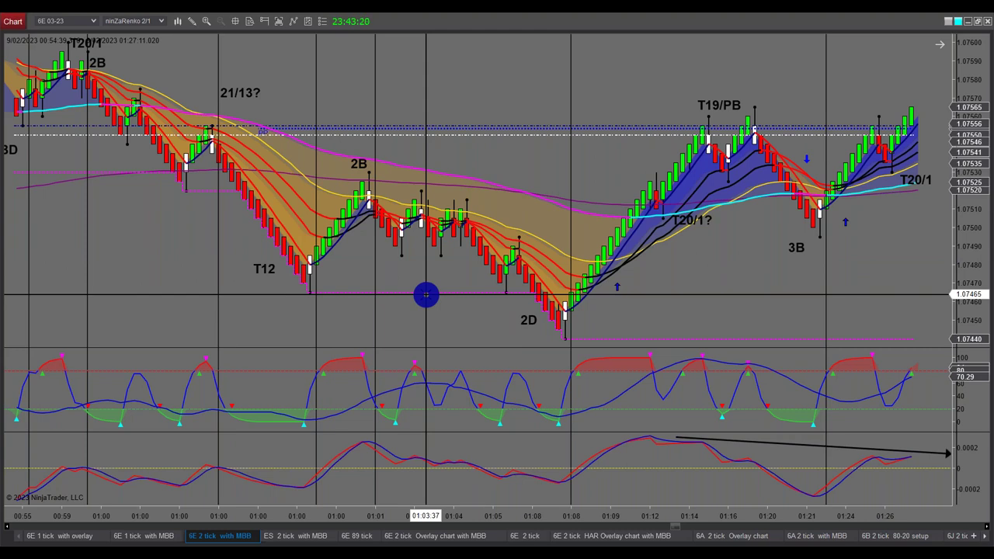
scroll(426, 295, "left", 3)
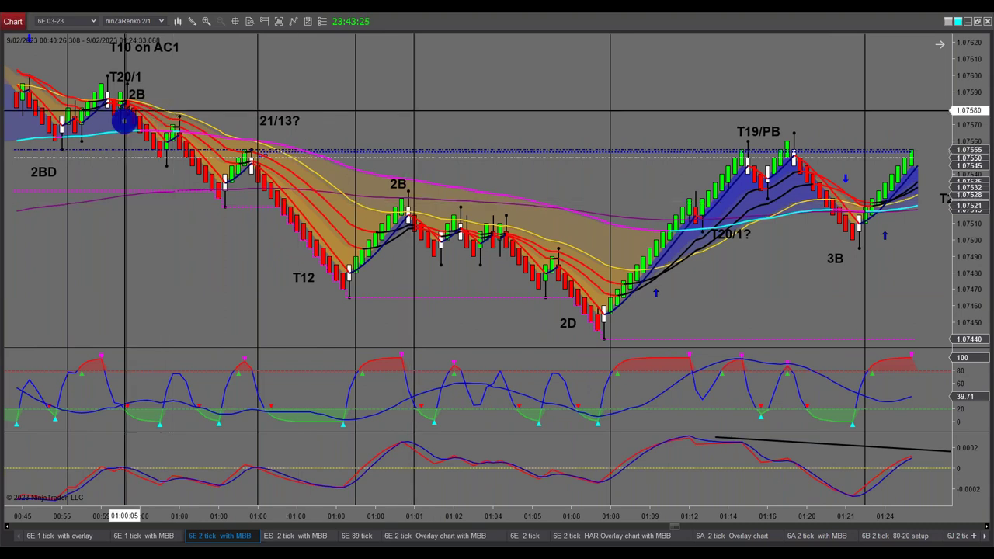
left_click(138, 94)
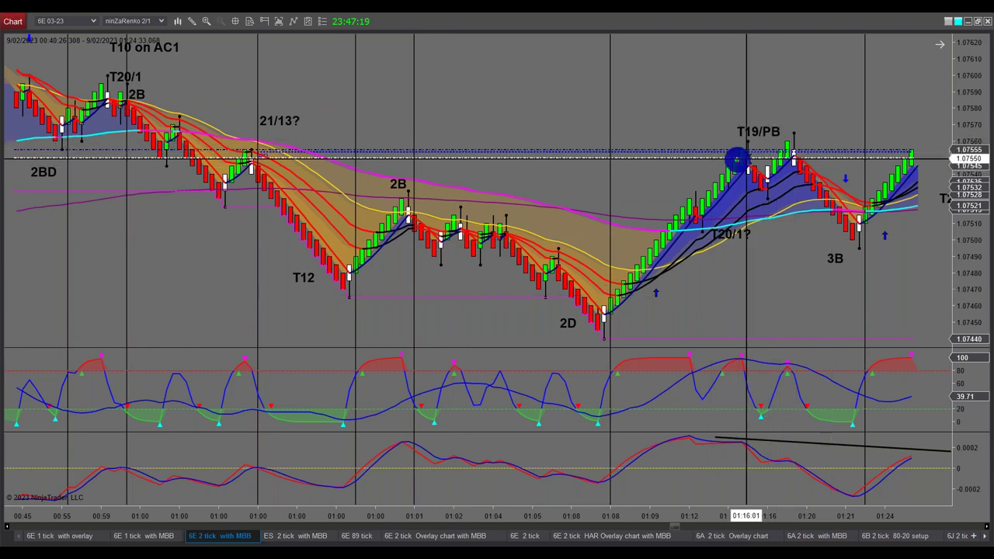
- Examine the 6E chart's annotated setups forward in time, from the T19/PB label to the BTF? label near 03:05
scroll(767, 151, "down", 10)
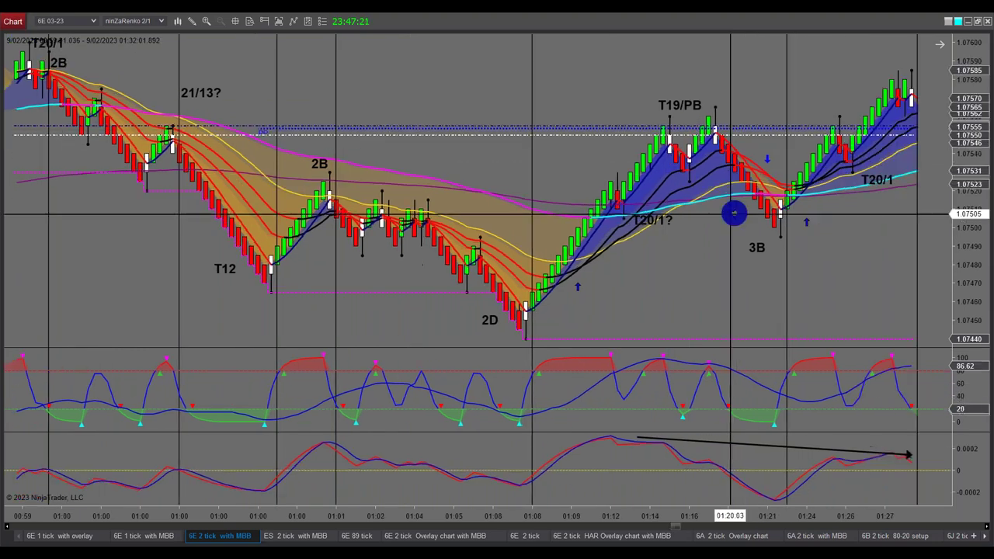
scroll(720, 224, "down", 5)
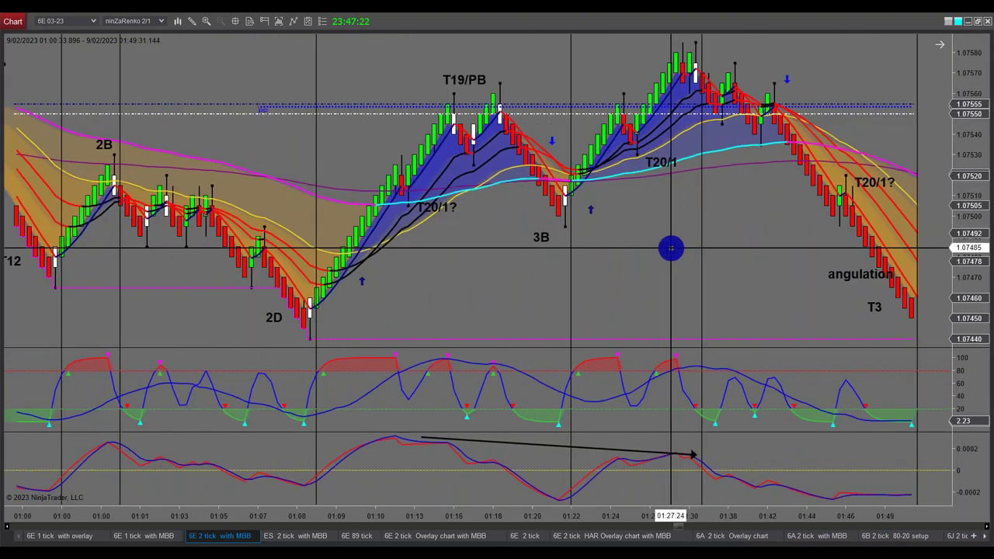
scroll(643, 89, "down", 5)
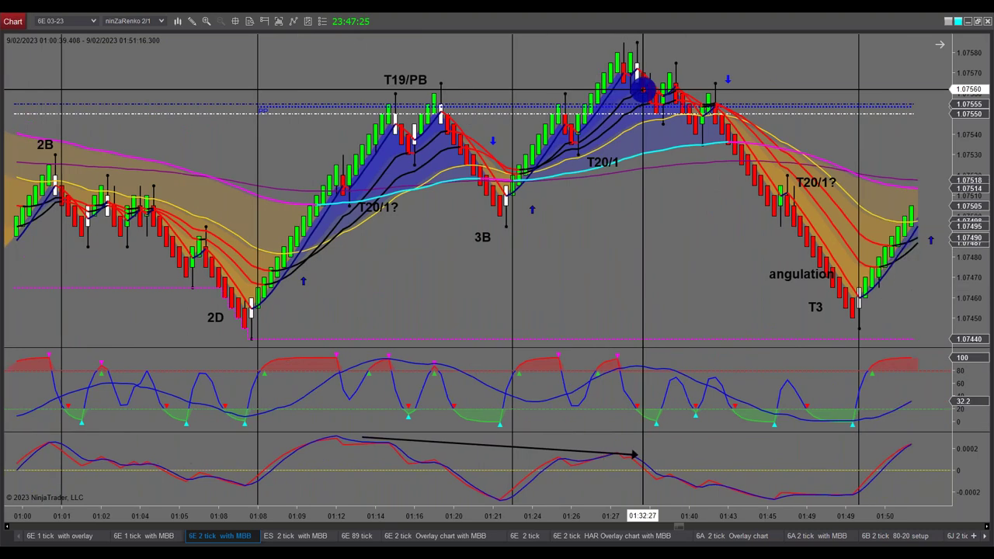
scroll(646, 92, "down", 2)
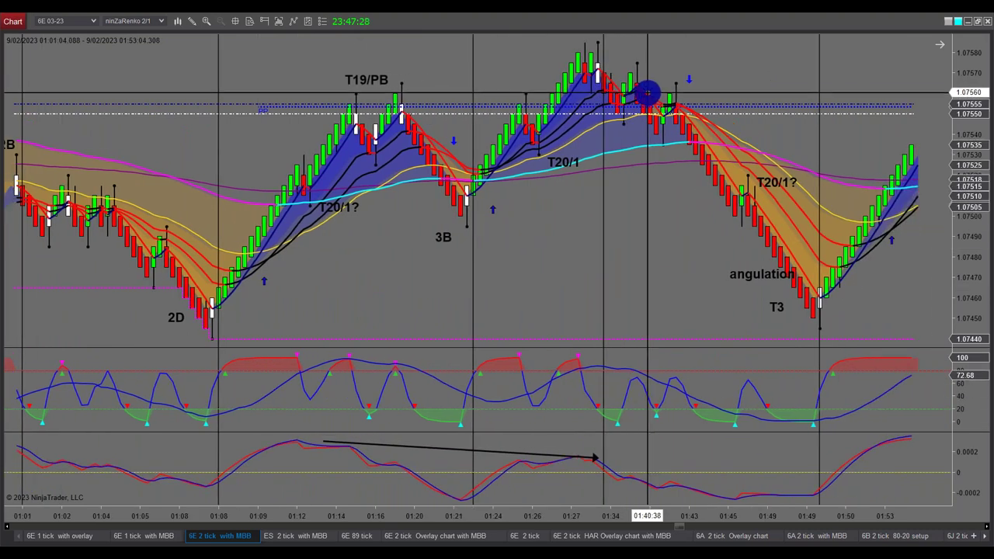
scroll(722, 179, "down", 2)
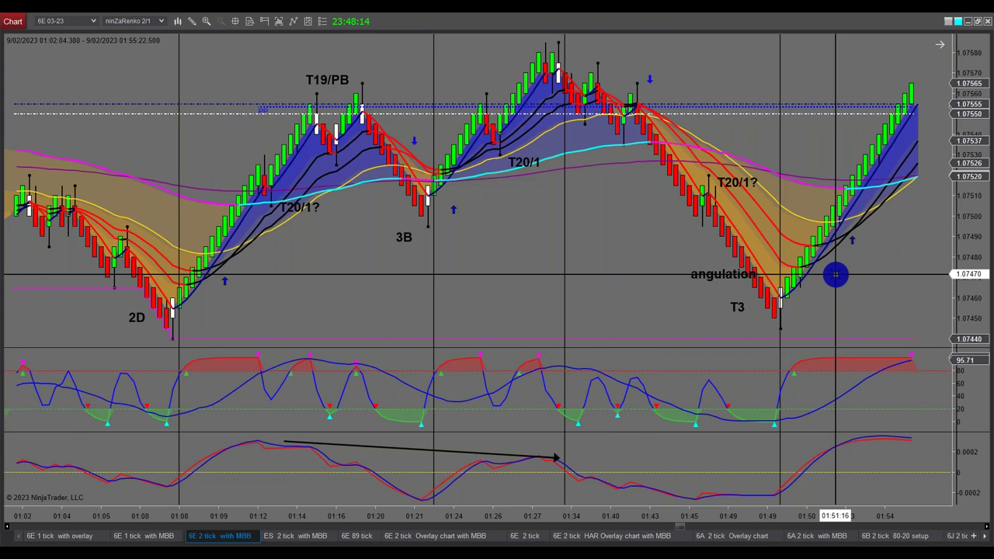
scroll(834, 273, "down", 10)
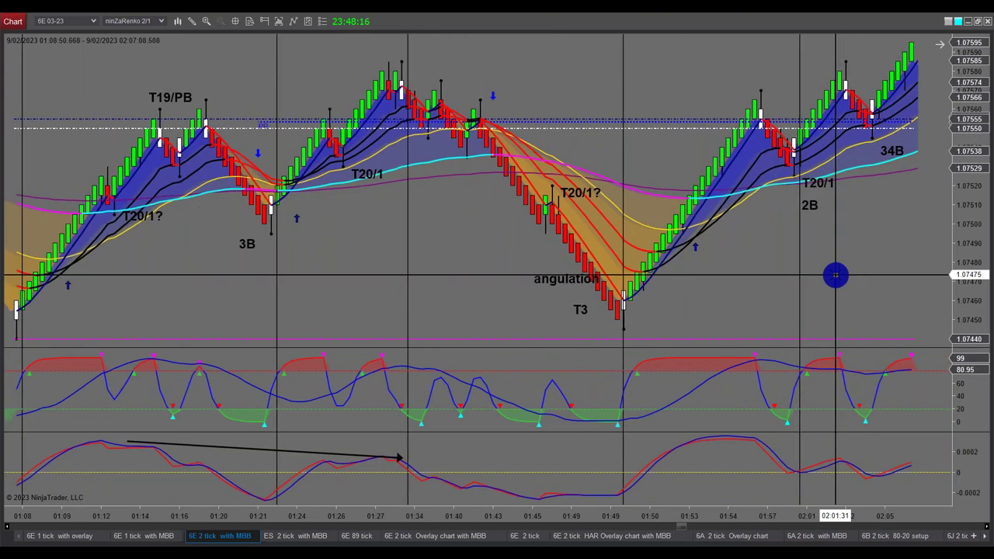
scroll(834, 274, "down", 8)
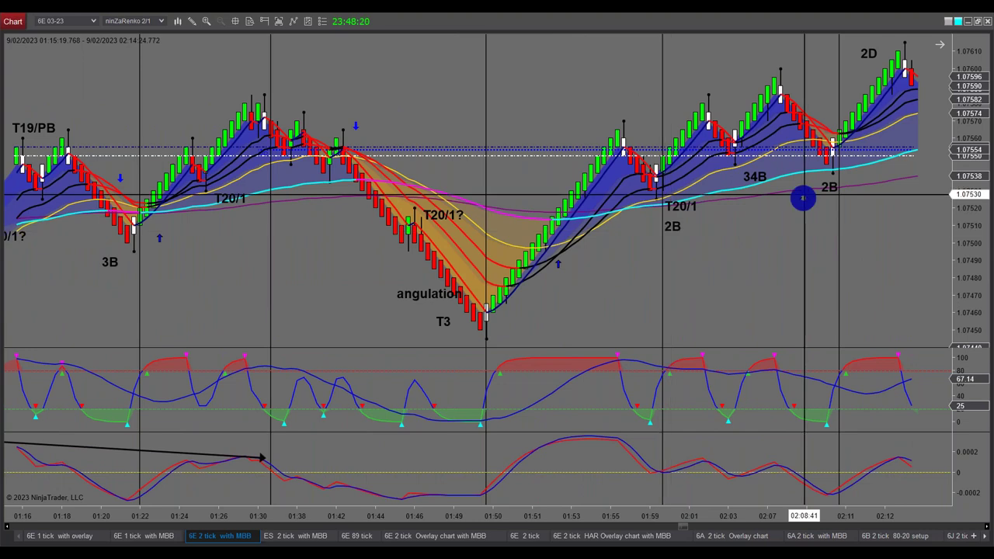
scroll(826, 220, "down", 7)
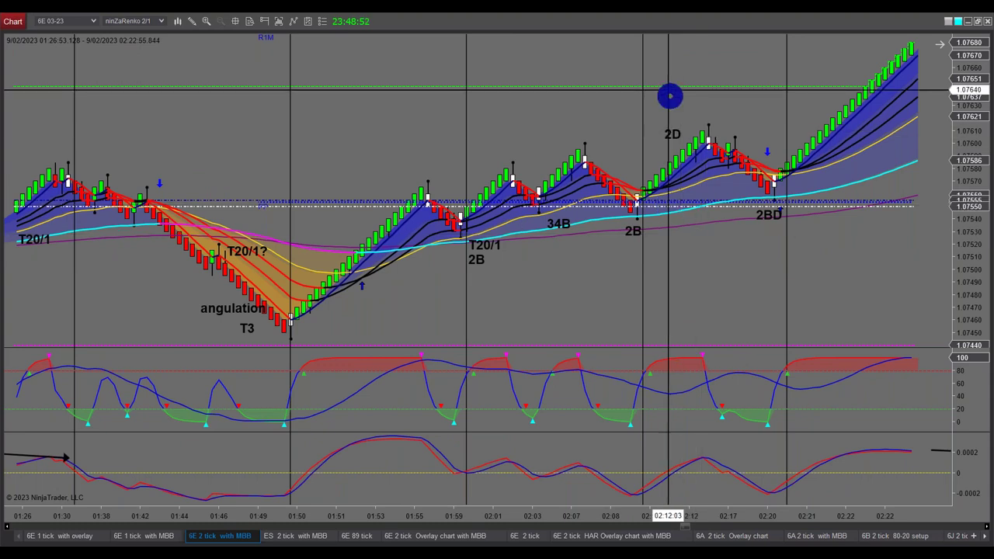
scroll(689, 265, "down", 10)
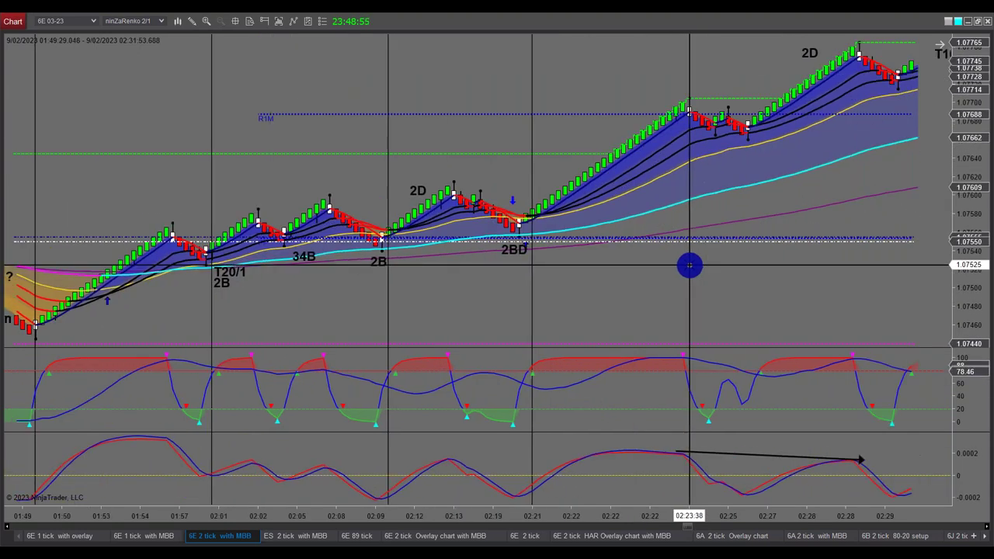
scroll(690, 266, "down", 10)
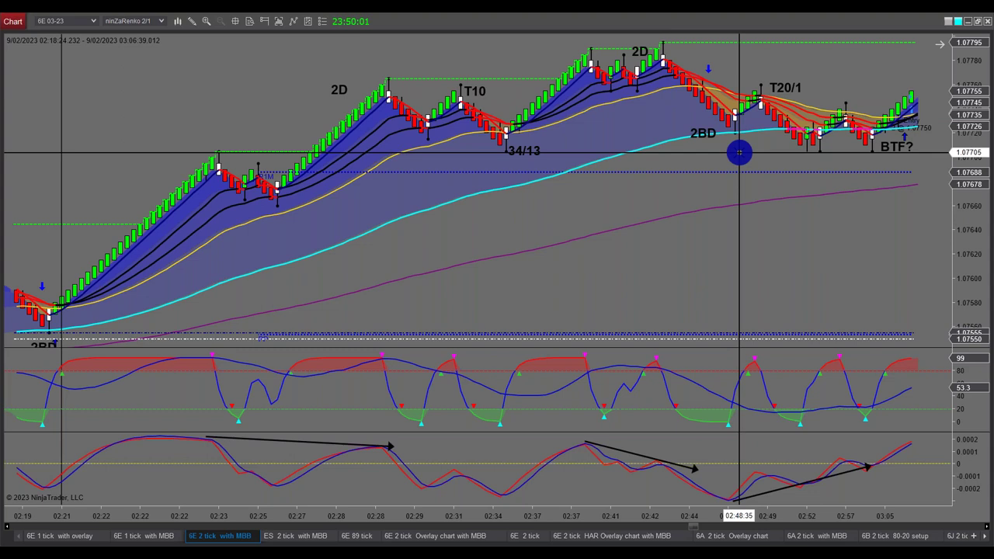
- Review the 2BD, T20/1 and BTF? setups around 02:48 to 03:05, and go back to the angulation and T3 section
scroll(739, 153, "up", 2)
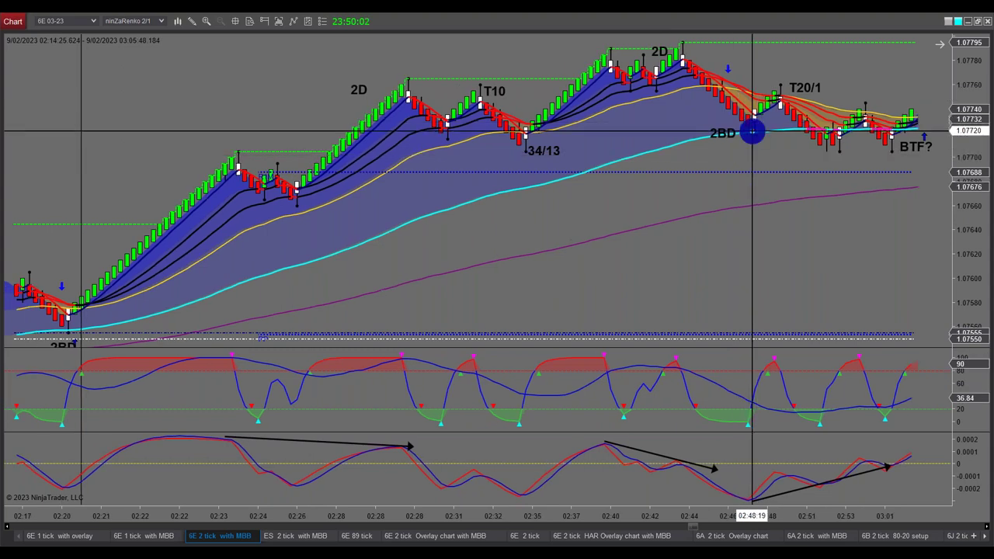
scroll(750, 126, "up", 2)
scroll(766, 159, "down", 2)
scroll(766, 159, "down", 2)
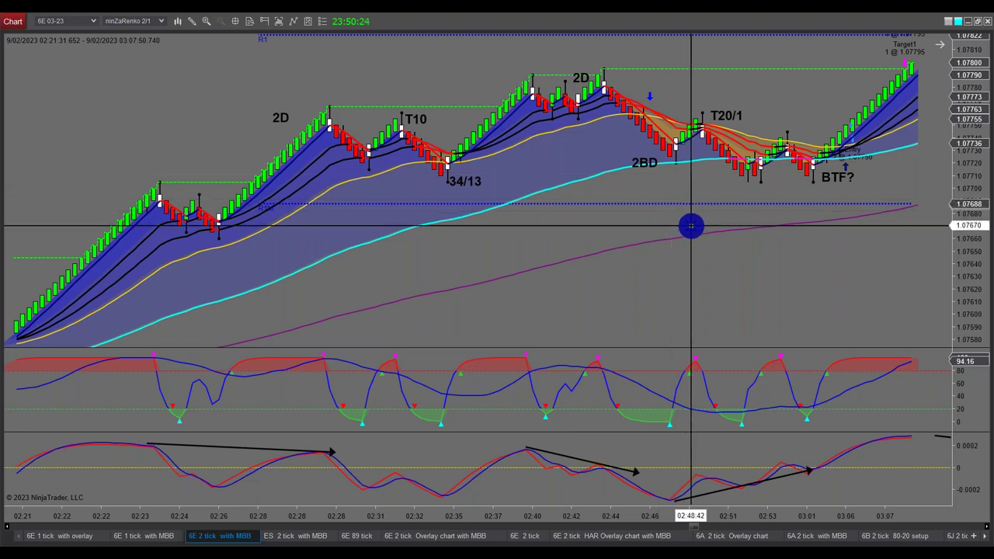
scroll(691, 224, "up", 2)
scroll(691, 224, "up", 4)
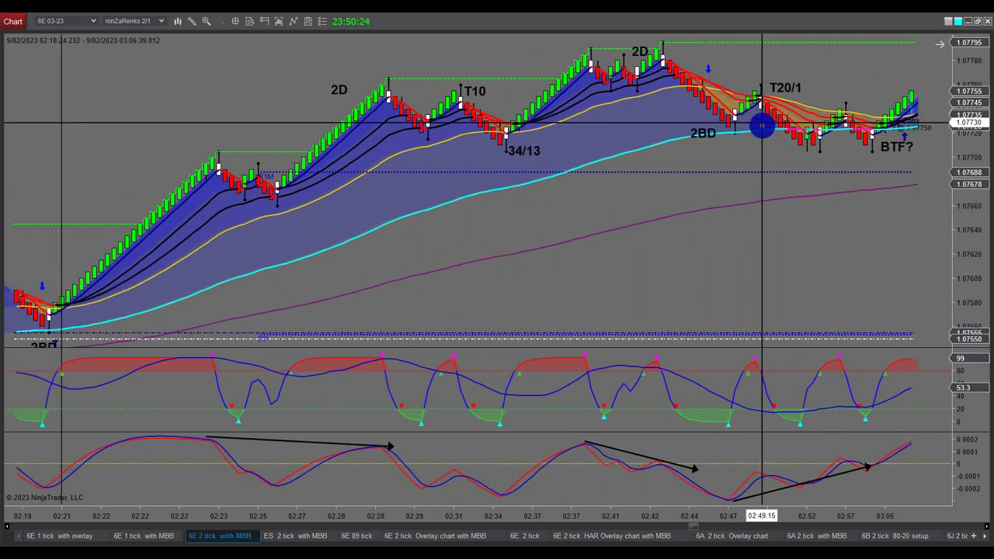
scroll(833, 132, "up", 20)
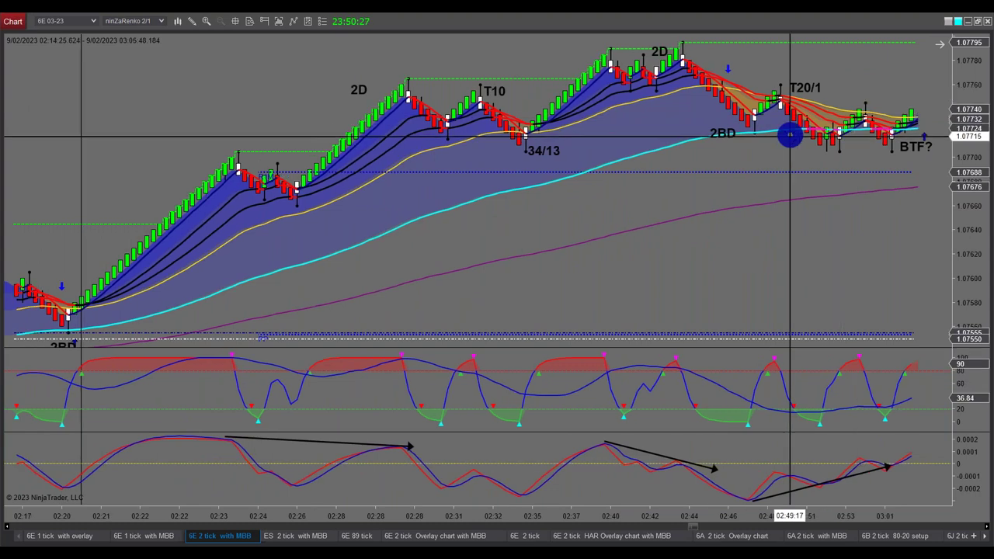
scroll(854, 163, "up", 15)
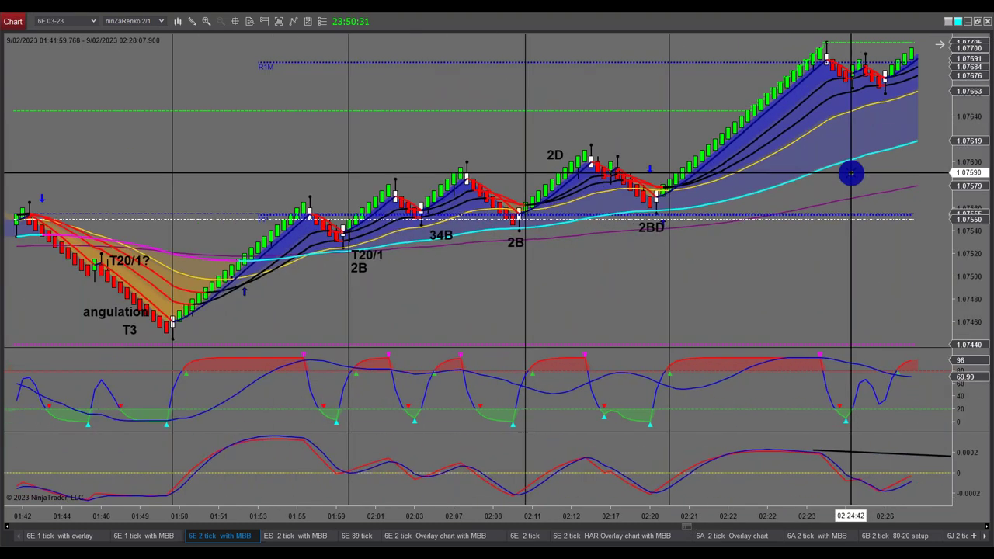
scroll(852, 173, "up", 6)
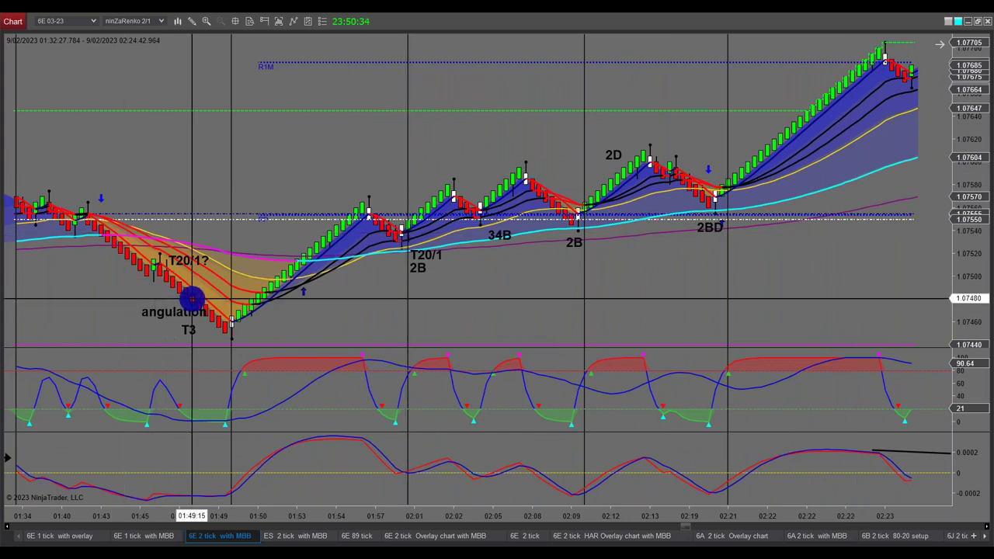
scroll(192, 299, "up", 15)
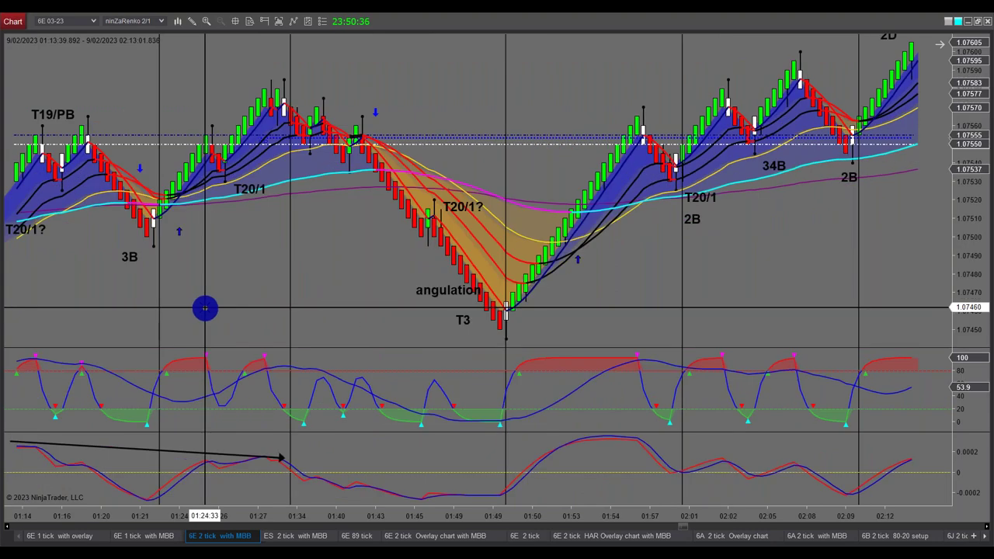
- Go back through the annotated 6E setups to the 2BD and T10 on AC1 labels around 00:56
scroll(234, 167, "up", 17)
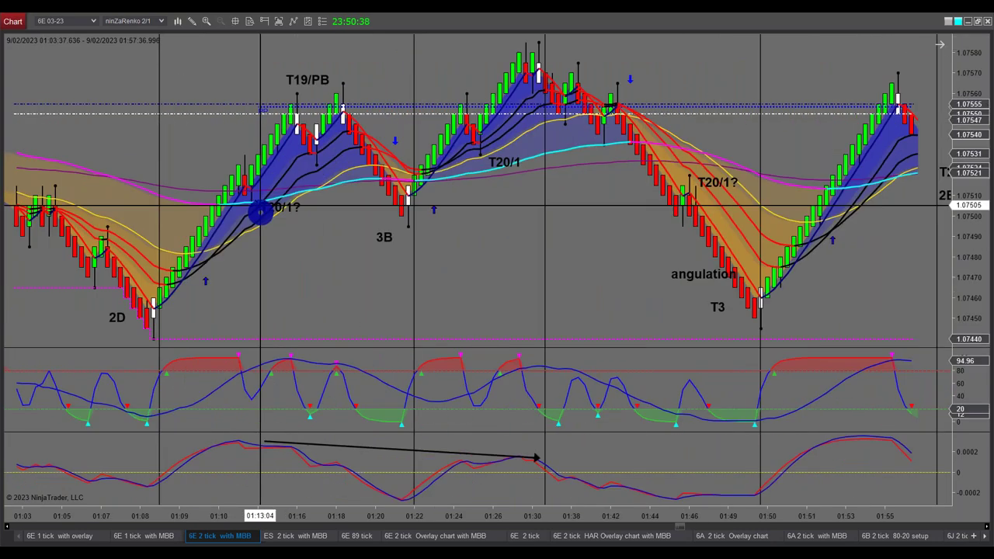
scroll(264, 213, "up", 9)
scroll(264, 220, "up", 19)
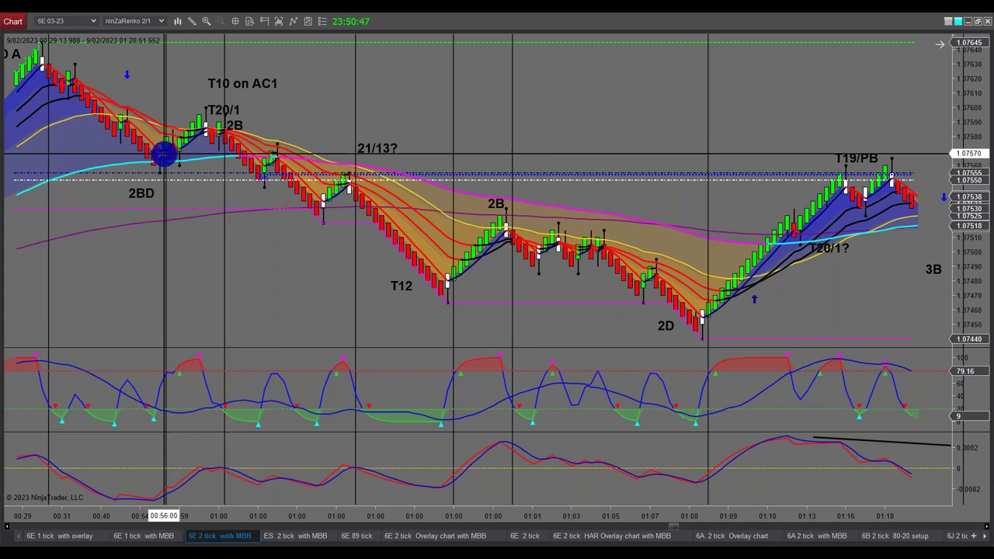
- Examine the 6E setups forward in time, from the 2D low near 01:08 through the T3 low near 01:50 to the 2BD near 02:20
scroll(499, 317, "down", 3)
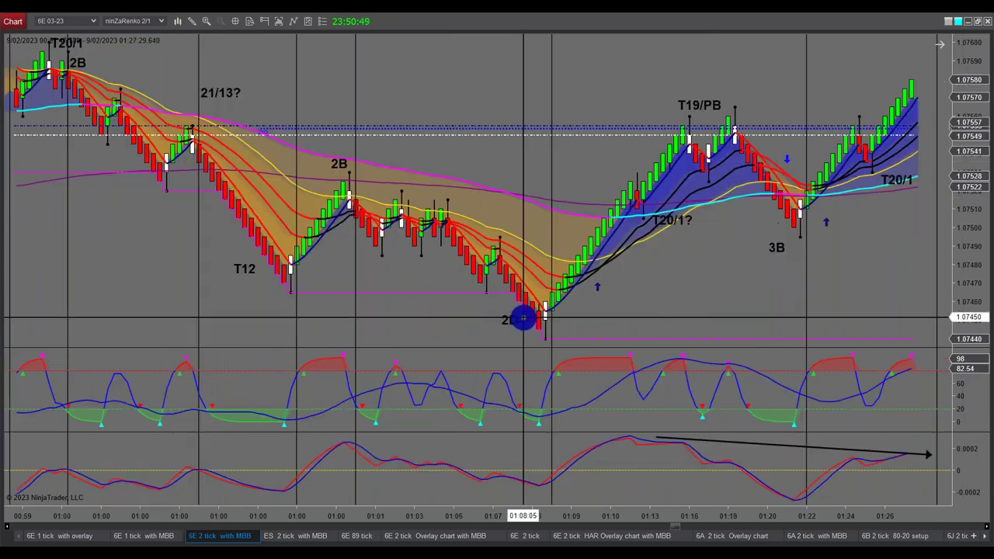
scroll(523, 317, "down", 6)
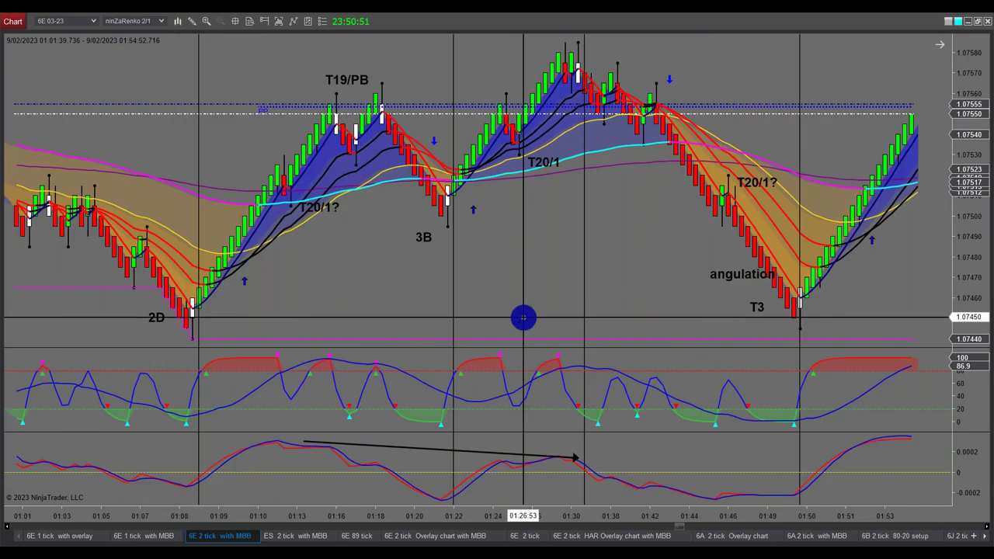
scroll(523, 318, "down", 6)
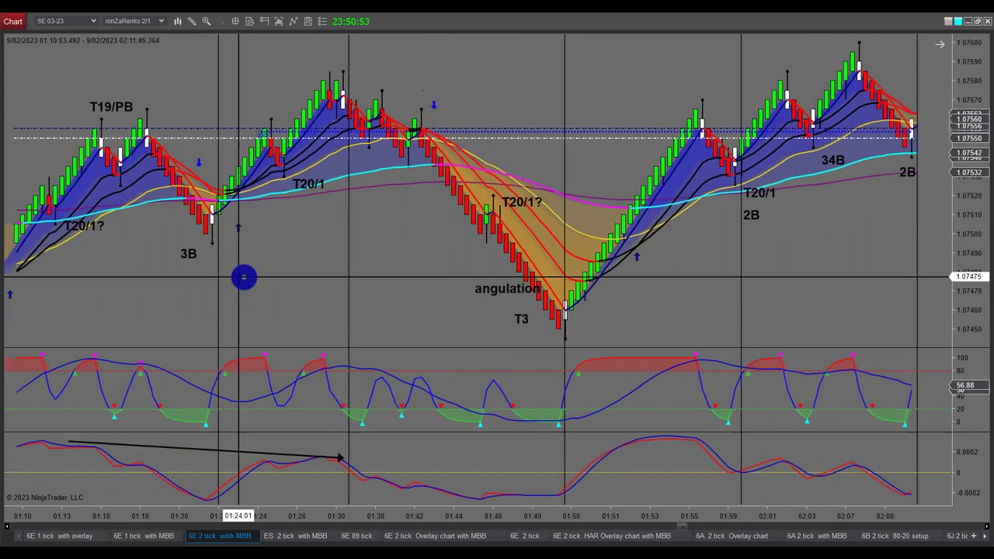
scroll(501, 306, "down", 4)
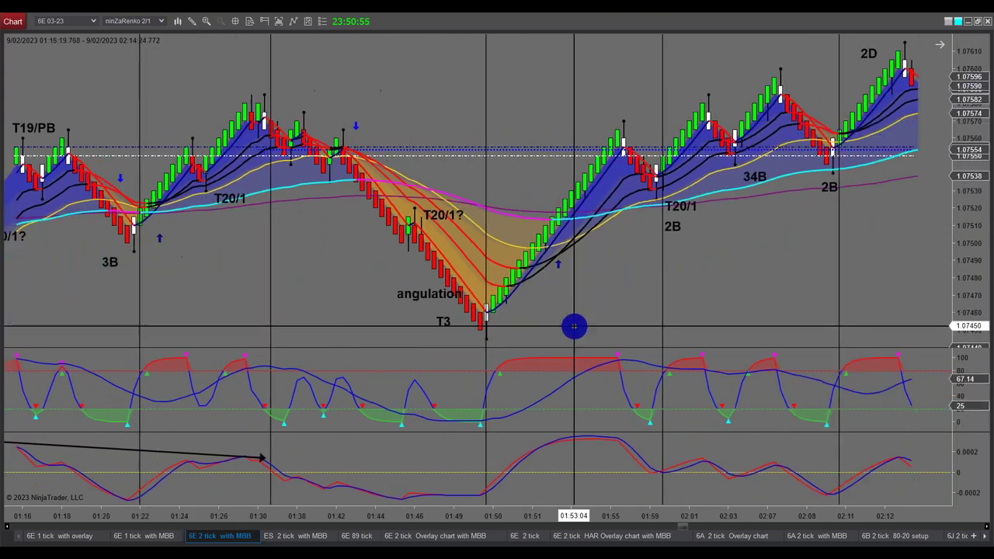
scroll(679, 315, "down", 4)
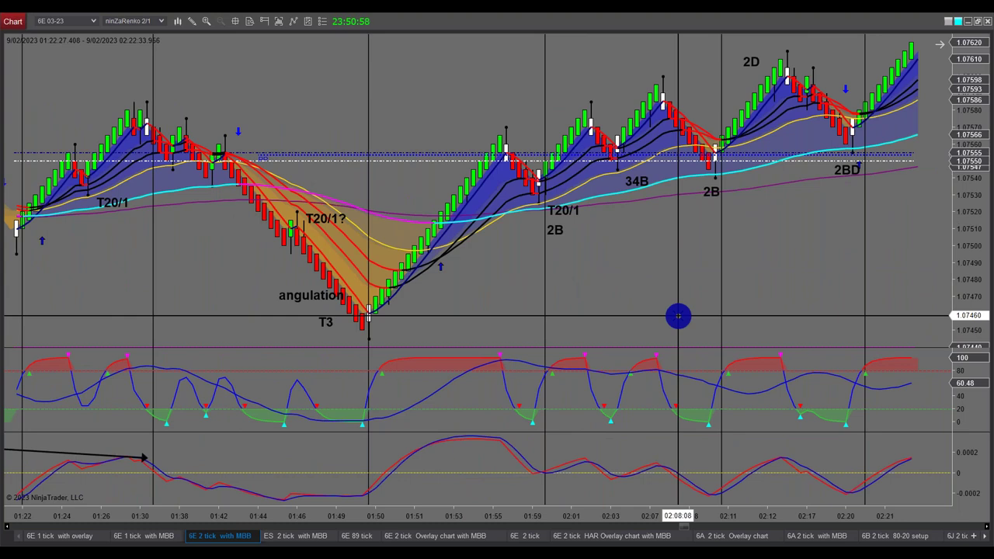
scroll(678, 316, "down", 1)
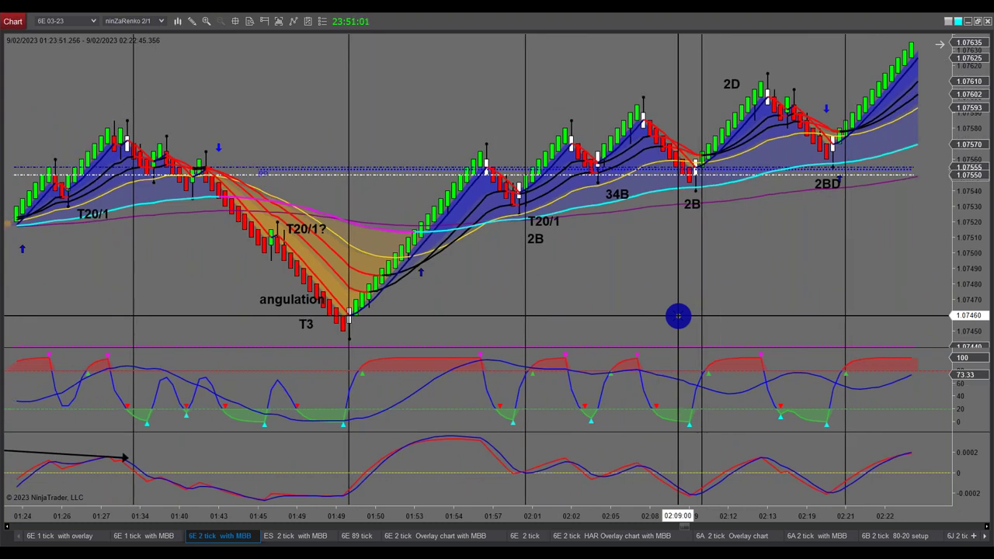
scroll(678, 316, "down", 1)
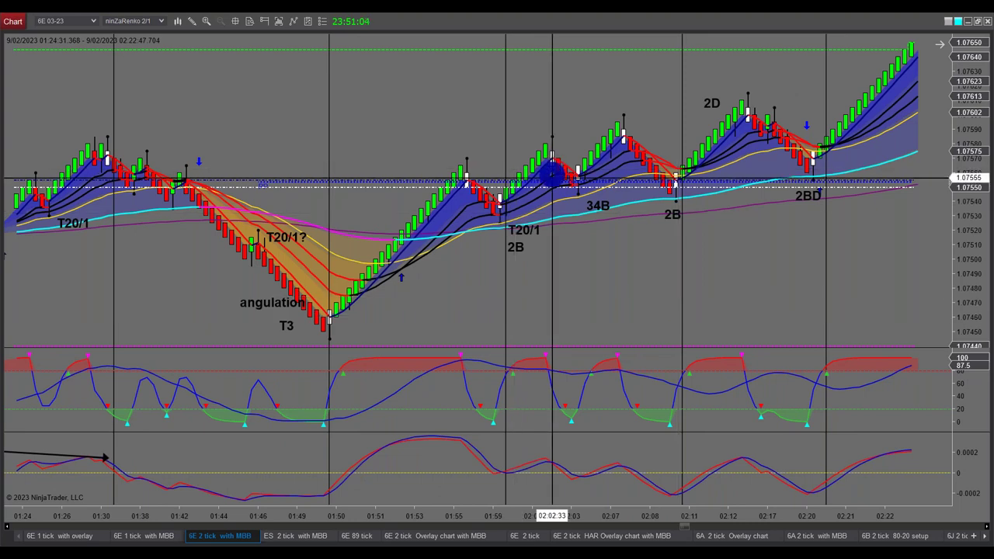
- Examine the 2D, T10, 34/13, 2BD and T20/1 setups along the 6E uptrend, up to the BTF? label near 03:05
scroll(593, 317, "down", 10)
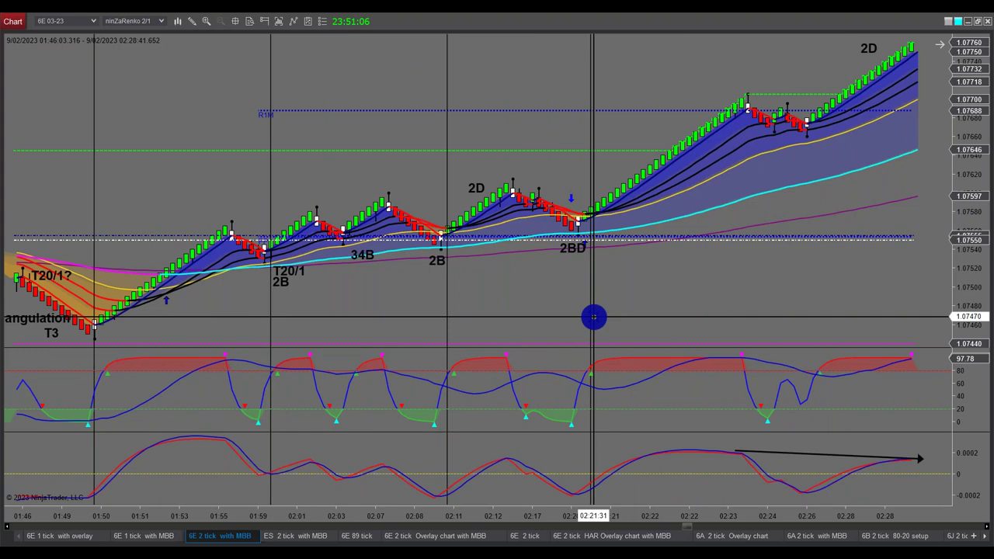
scroll(594, 317, "down", 10)
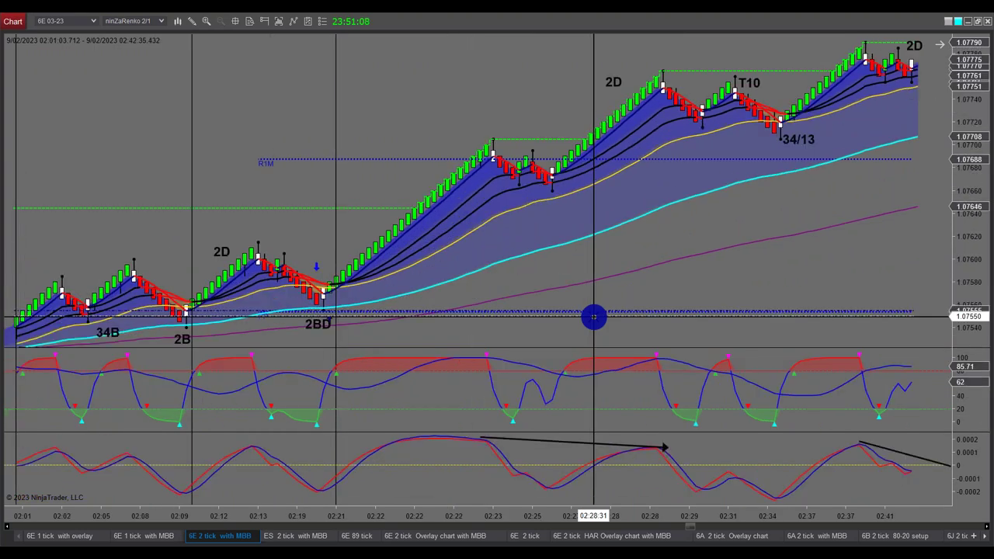
scroll(593, 317, "down", 5)
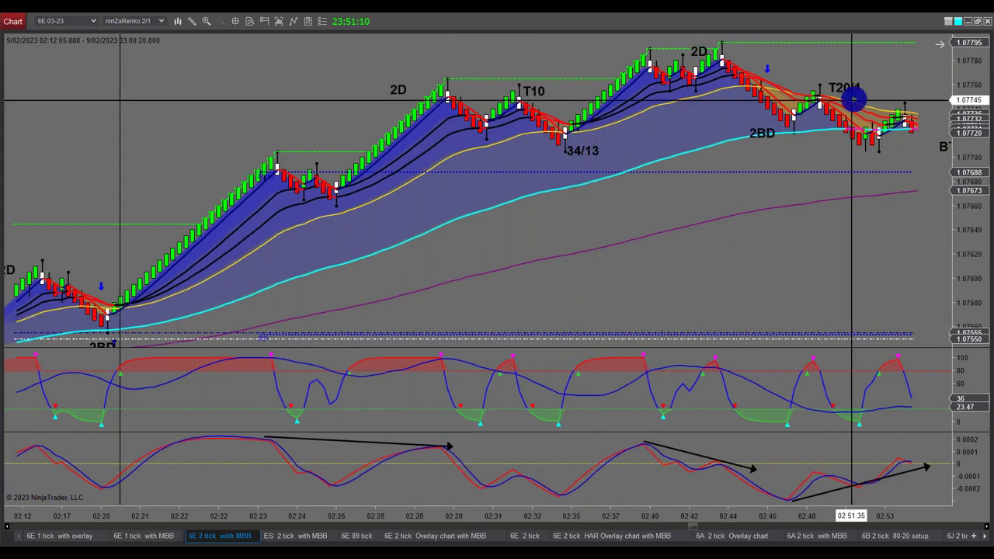
scroll(785, 225, "down", 3)
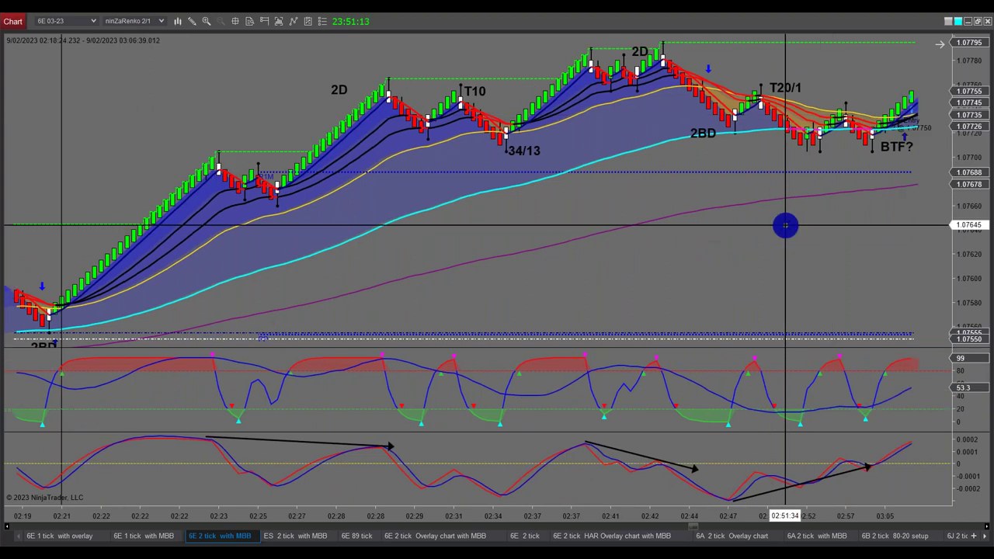
scroll(807, 195, "down", 3)
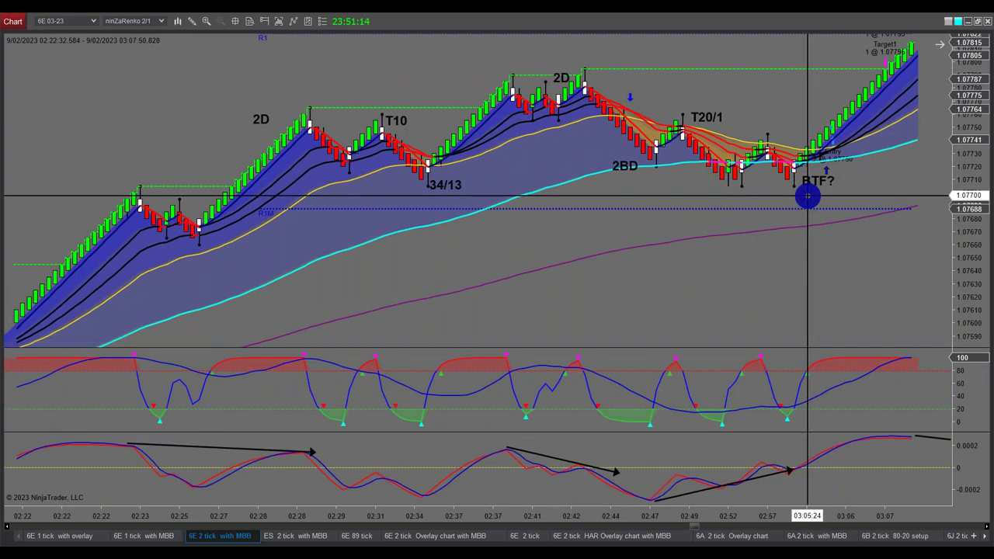
- Examine the rally after the BTF? entry with its targets, and the T3, 34/13? and 3D setups up to about 03:14
scroll(803, 206, "down", 3)
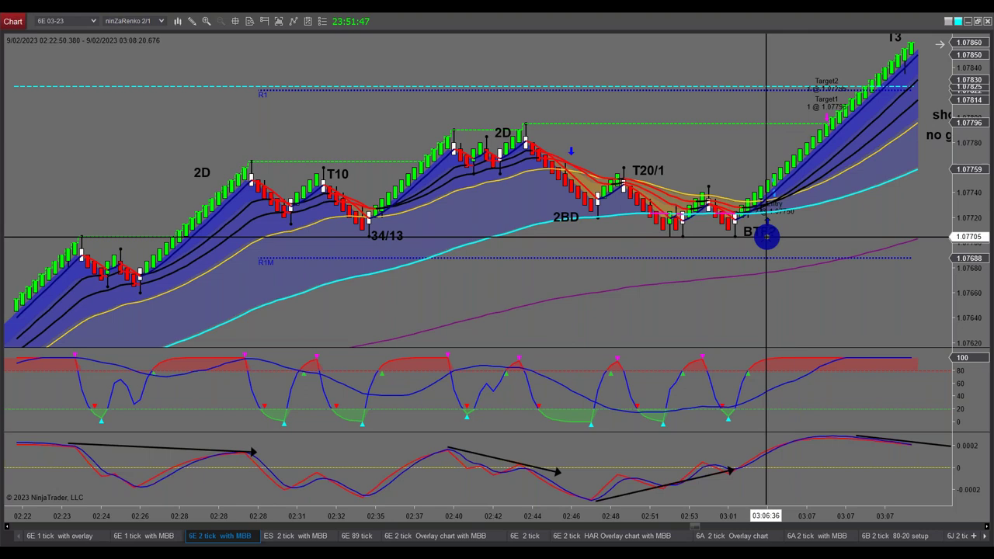
scroll(763, 247, "down", 2)
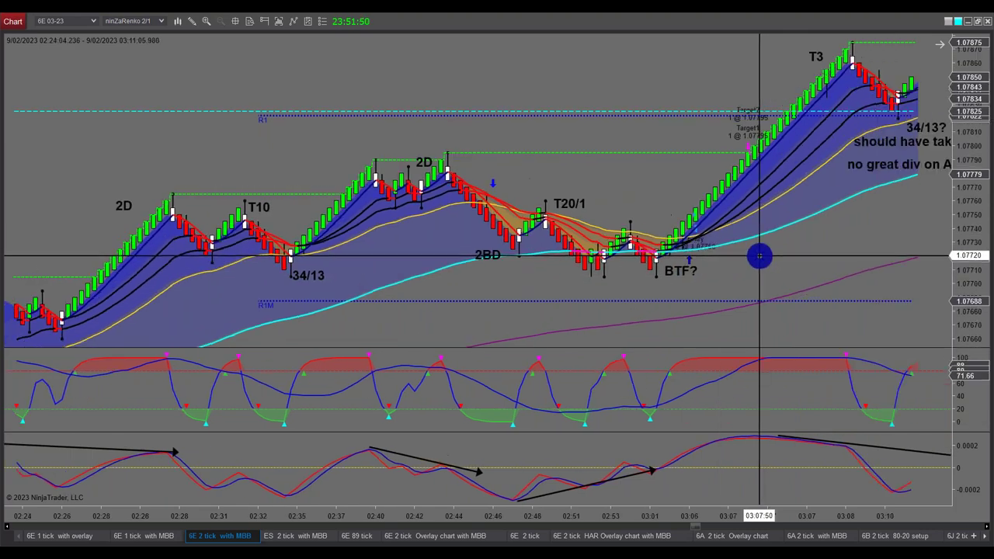
scroll(760, 257, "down", 3)
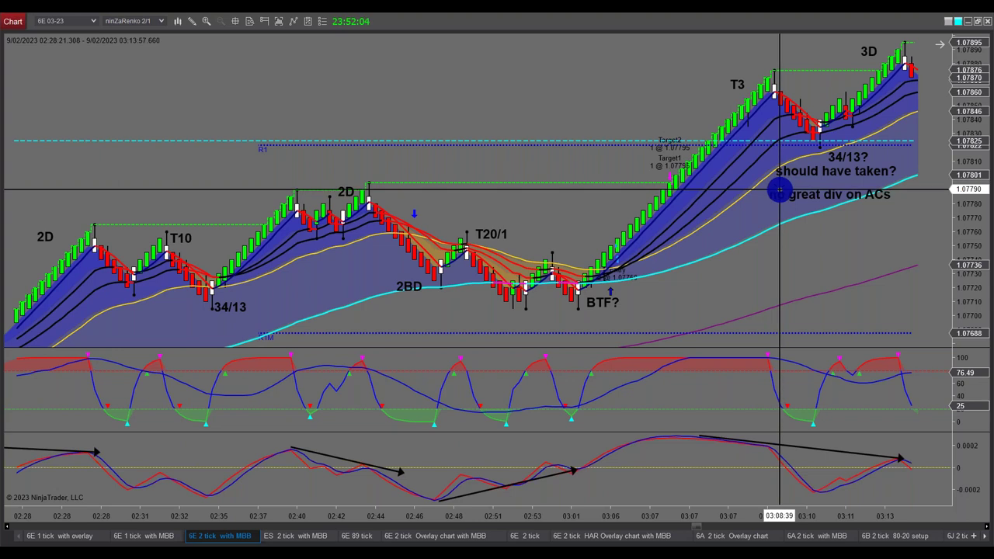
scroll(778, 190, "down", 3)
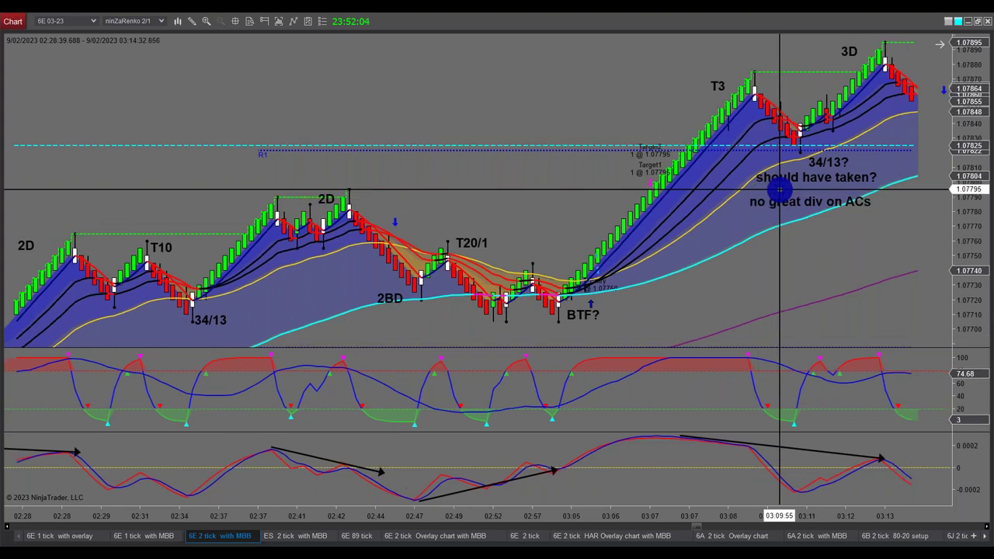
scroll(777, 171, "down", 3)
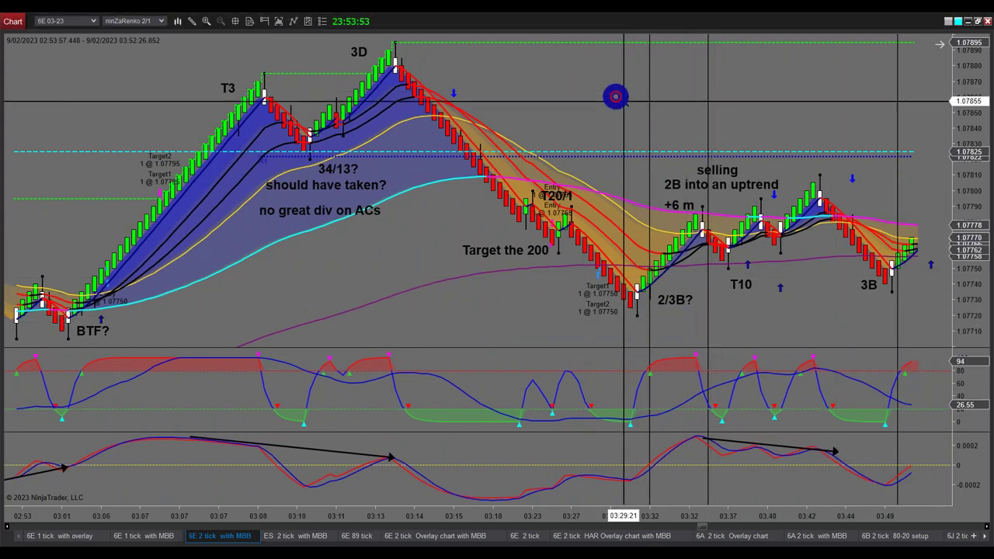
- Show the 6E 2 tick chart beside the 6E 4 tick with MBB chart and compare the 2/3B? low near 03:29 on both
left_click(977, 21)
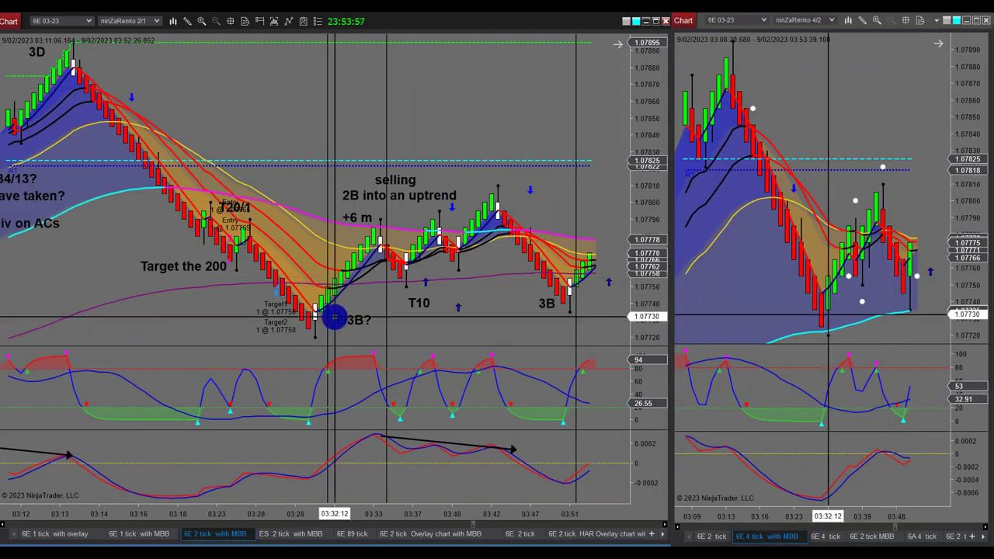
scroll(336, 319, "left", 3)
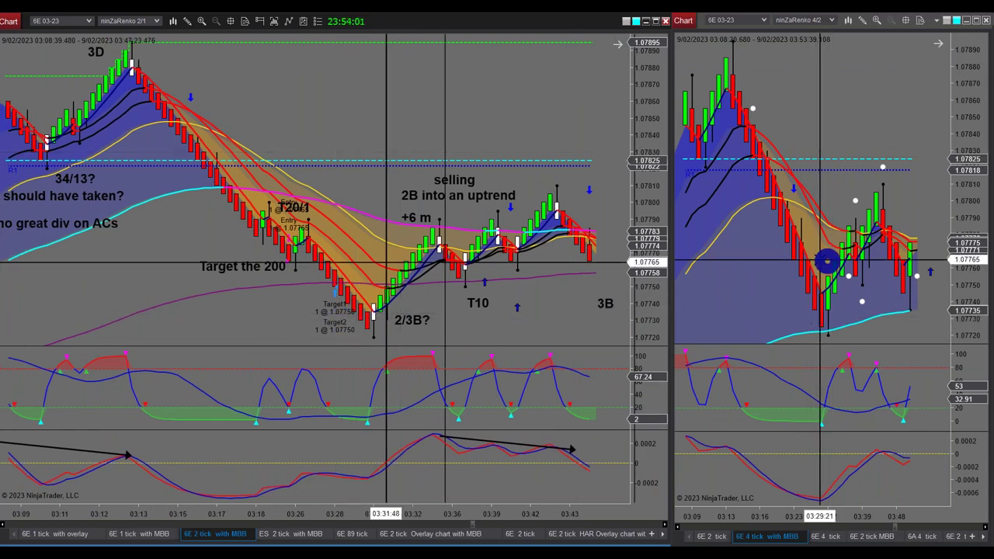
scroll(776, 324, "left", 1)
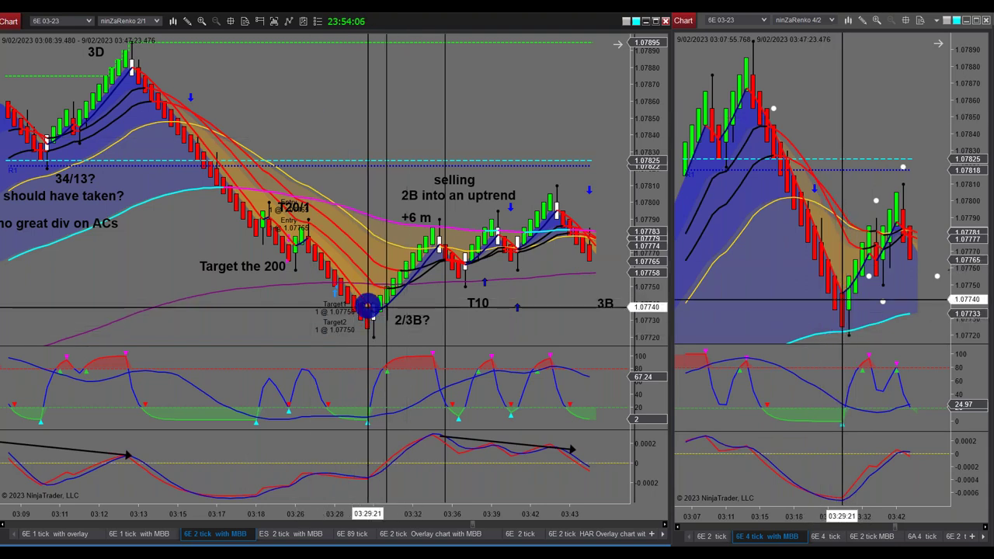
scroll(397, 348, "down", 3)
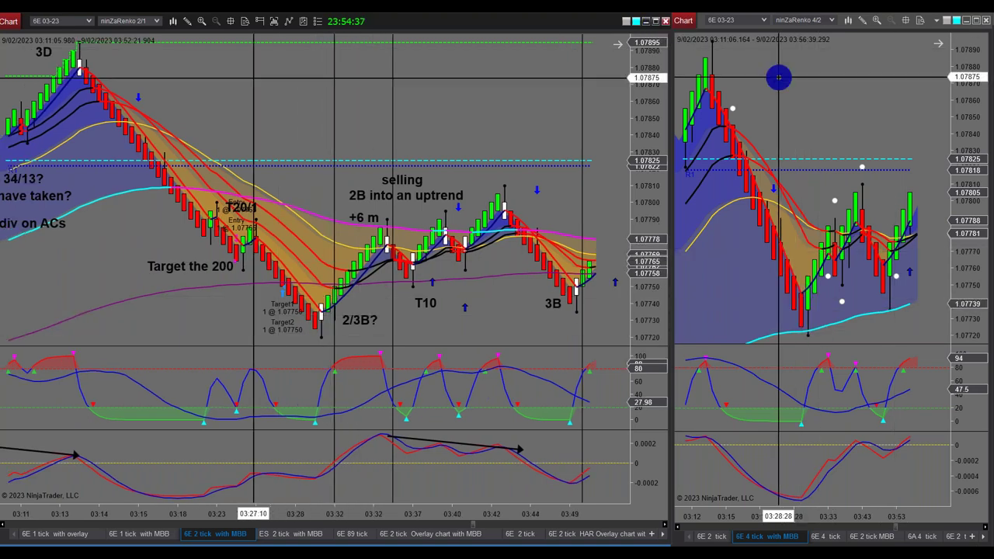
- Alternate the 6E 2 tick chart between full-window and side-by-side views, finishing with it maximized
left_click(655, 22)
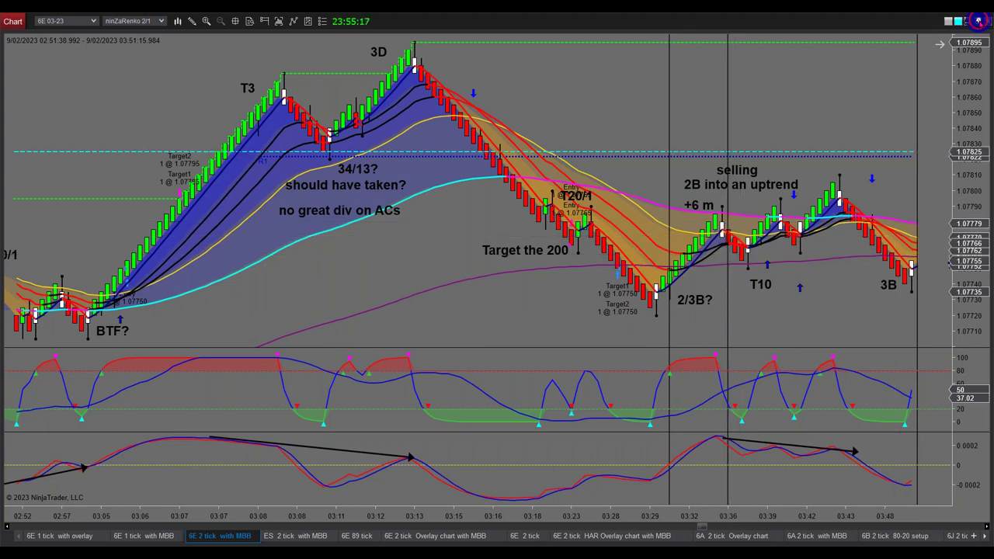
key("super+Down")
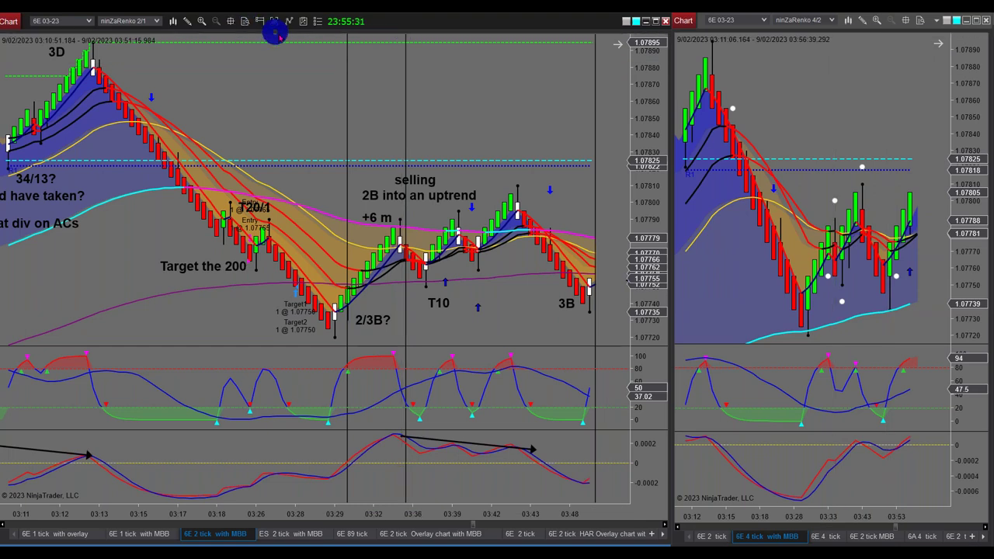
left_click(656, 21)
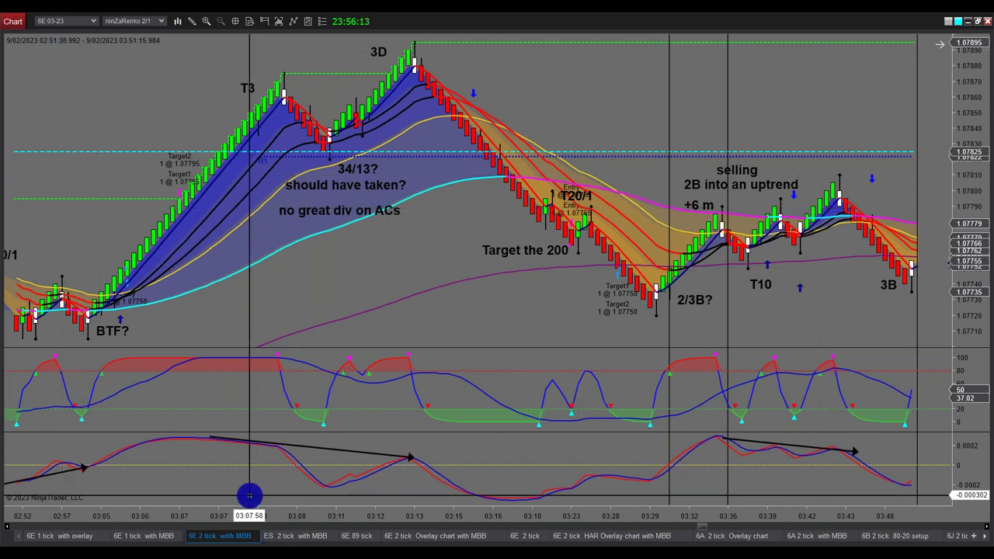
- Open the ES 2 tick with MBB chart and examine its uptrend between about 08:03 and 08:32
left_click(288, 534)
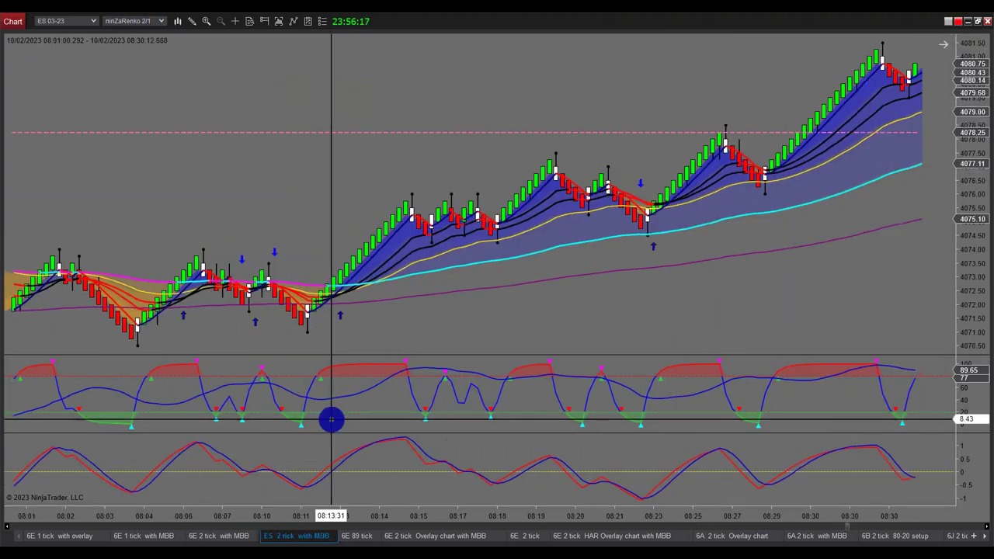
scroll(330, 419, "down", 10)
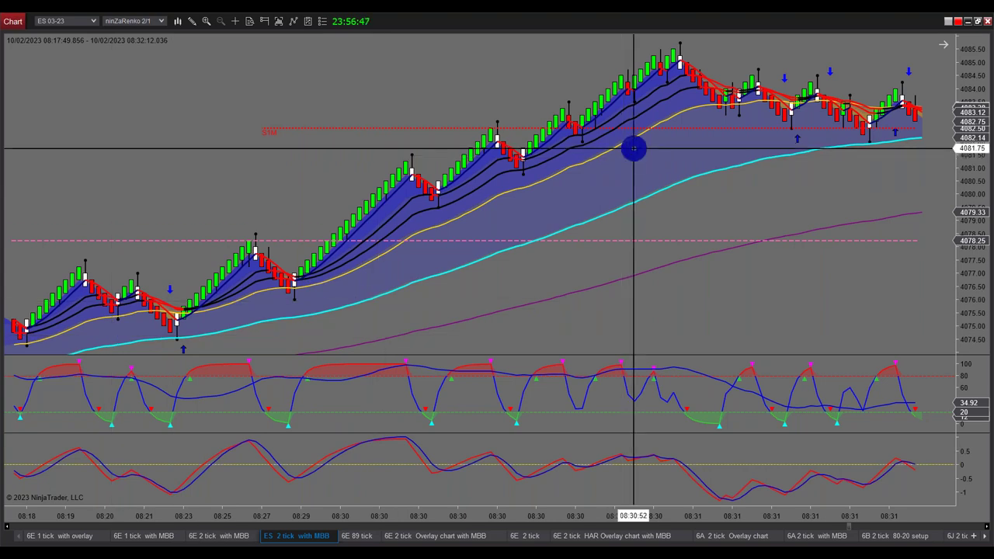
scroll(623, 178, "up", 3)
scroll(624, 213, "up", 2)
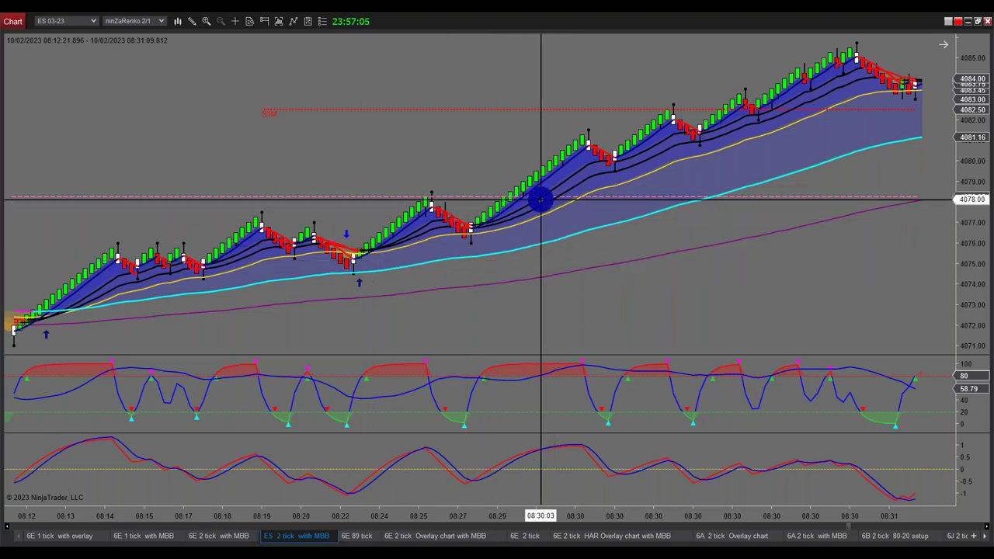
scroll(544, 215, "up", 10)
scroll(544, 215, "up", 5)
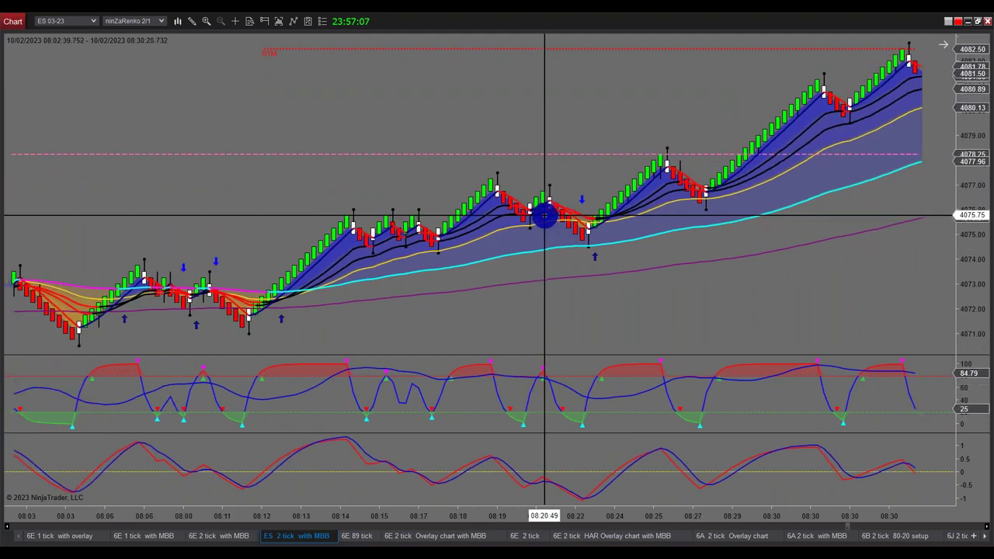
- Return to the 6E 2 tick with MBB chart and review the 2/3B?, T10, 3B and 2B setups from about 03:29 to 04:26
left_click(219, 536)
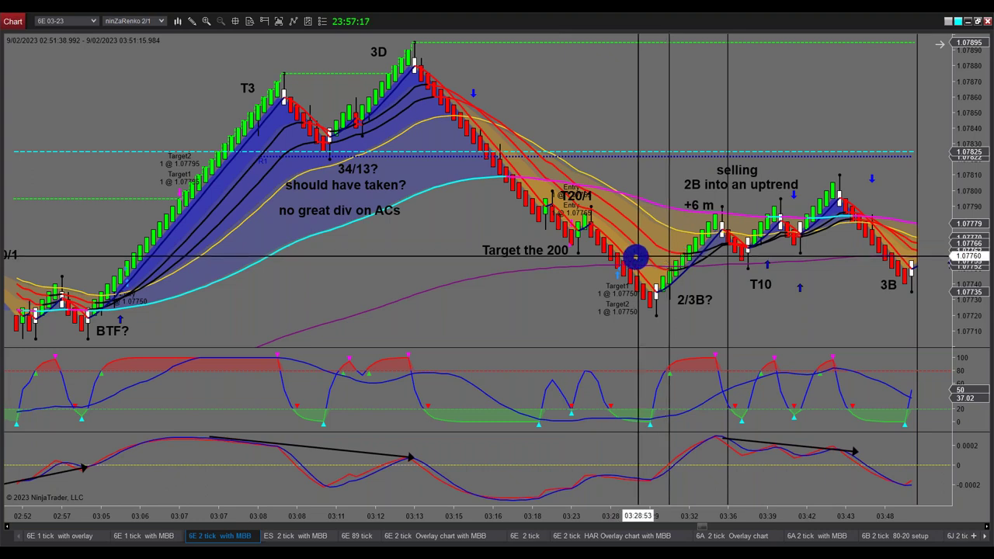
scroll(767, 243, "down", 5)
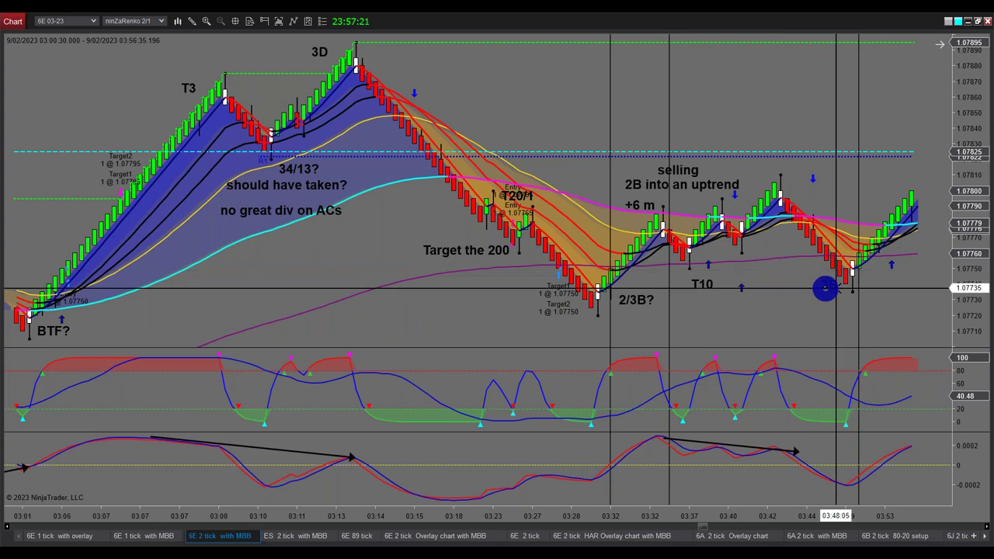
scroll(831, 279, "down", 3)
scroll(856, 288, "down", 3)
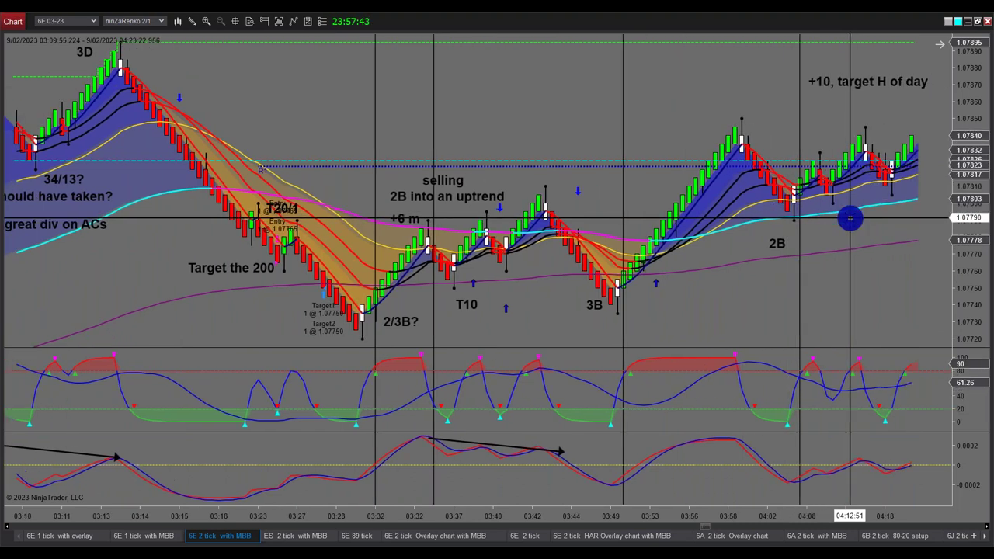
scroll(850, 219, "left", 3)
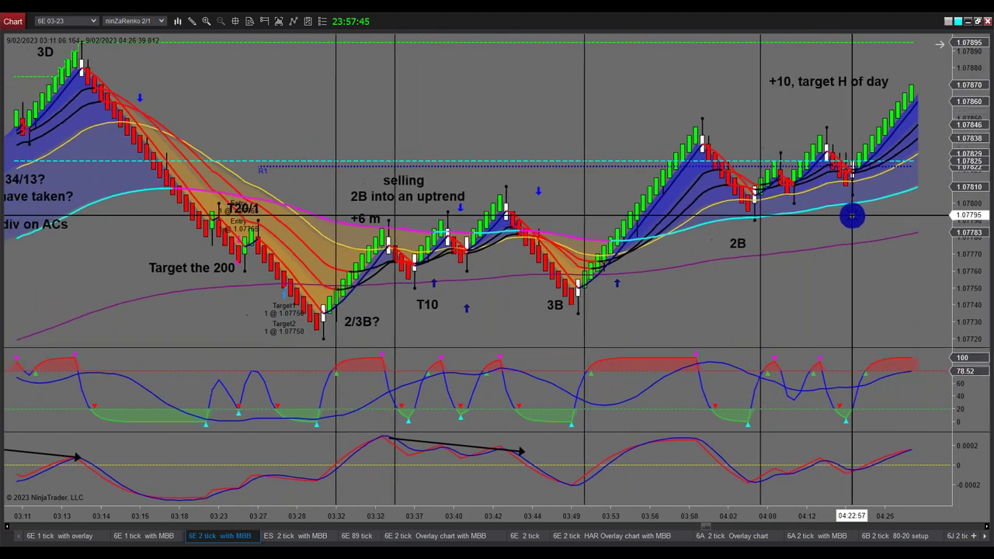
scroll(852, 216, "left", 10)
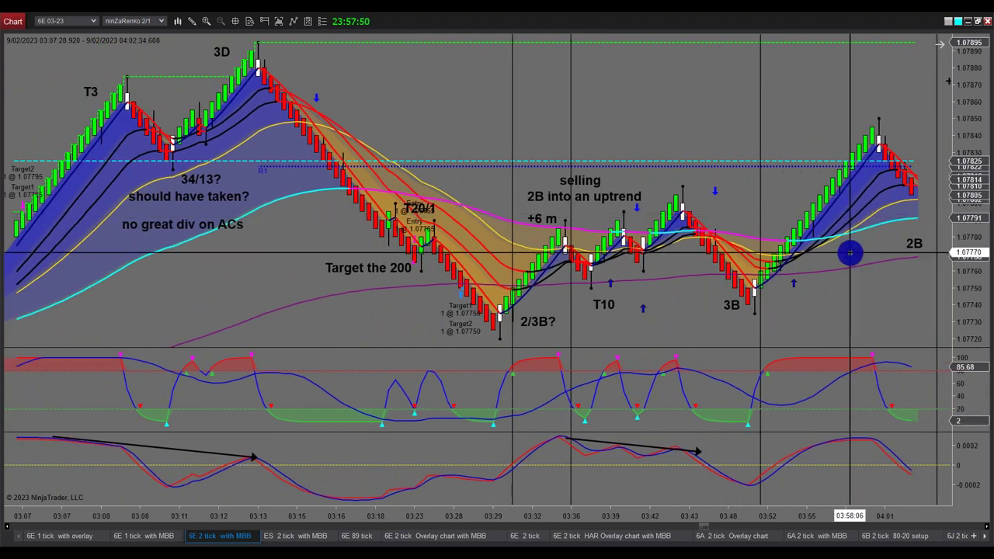
- Review the 2B, 2DA and 34/13 setups on the 6E 2 tick with MBB chart between about 03:58 and 04:52
scroll(851, 252, "right", 12)
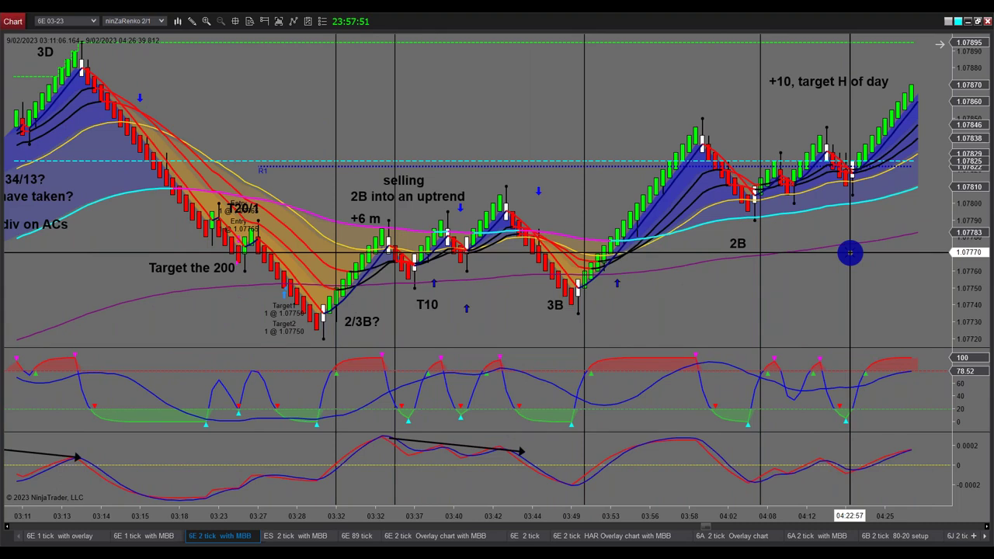
scroll(850, 253, "right", 12)
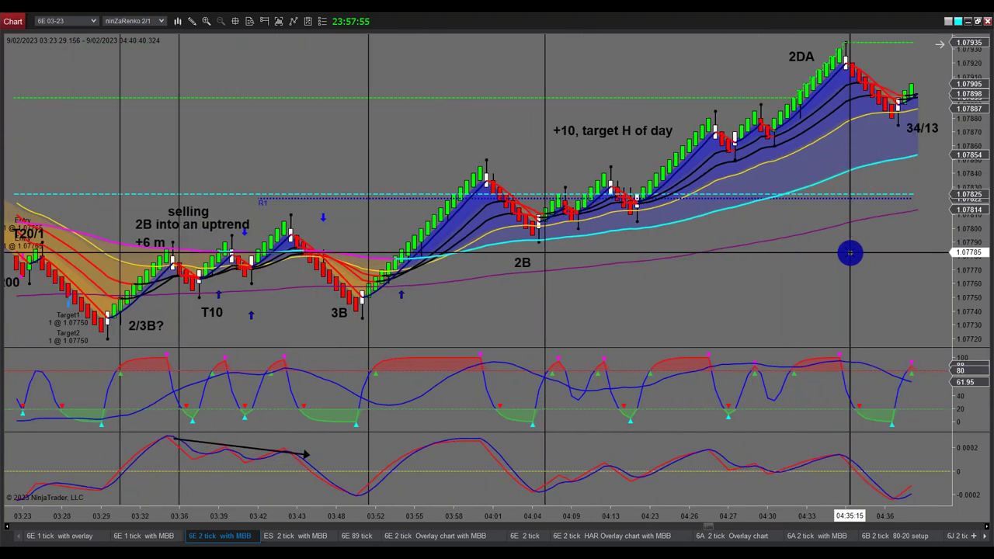
scroll(851, 253, "left", 7)
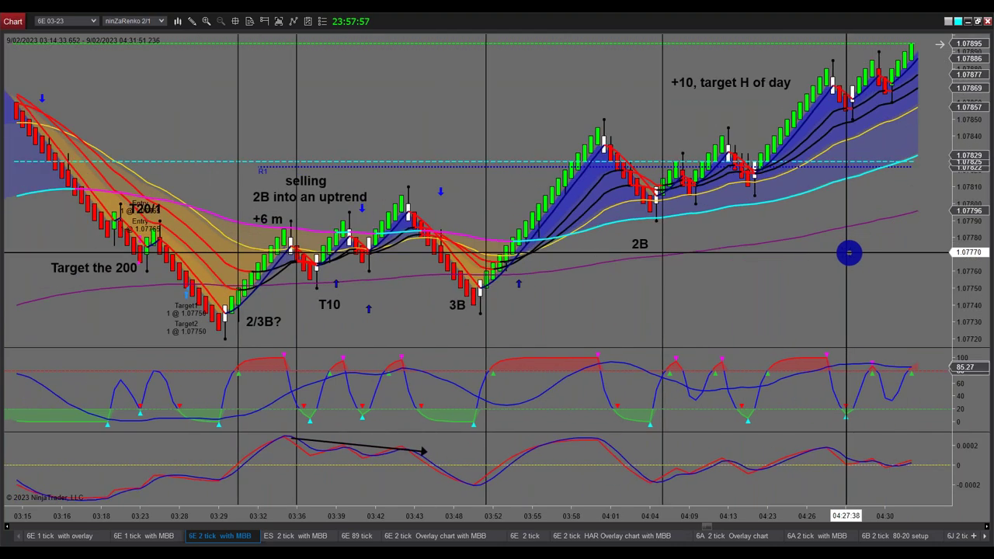
scroll(671, 273, "left", 1)
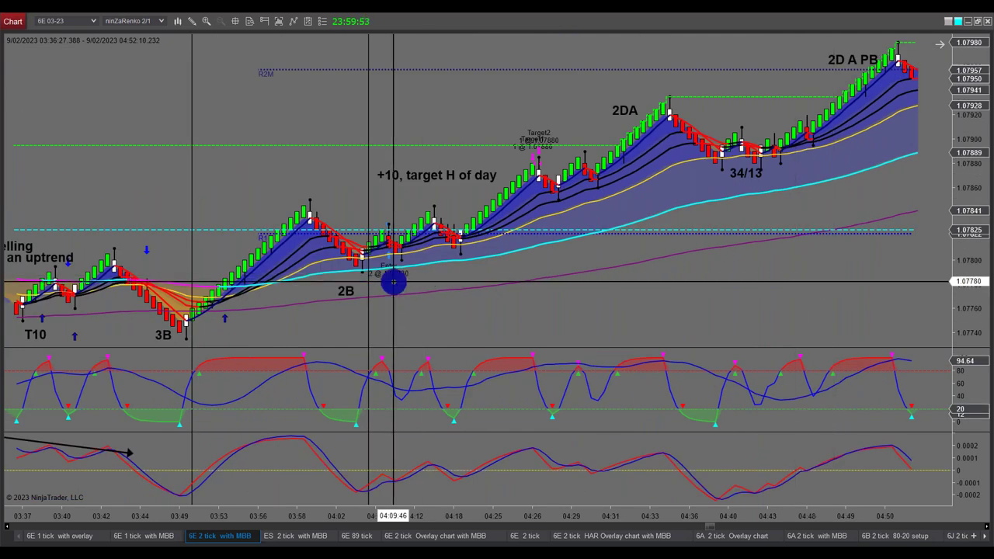
left_click_drag(394, 283, 670, 180)
scroll(485, 83, "down", 10)
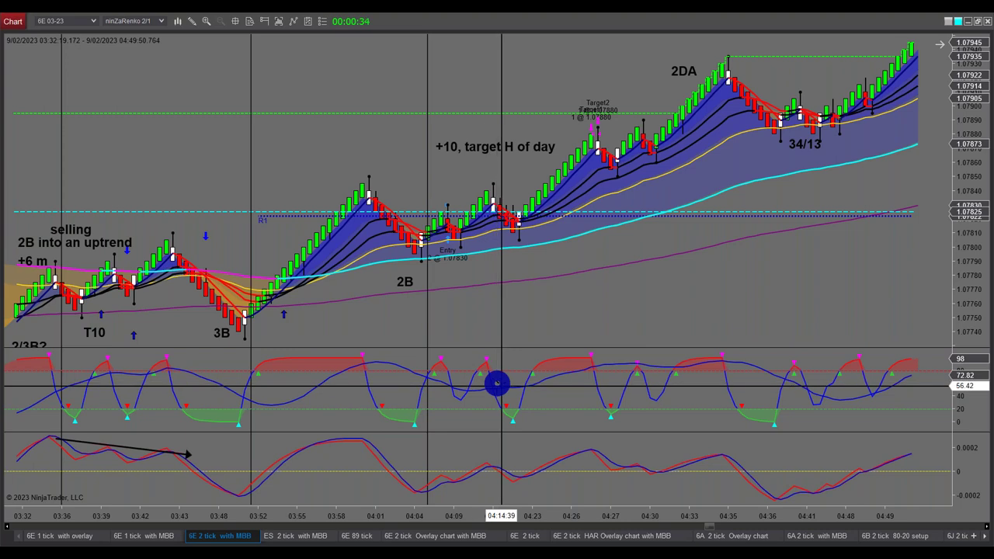
- Switch to the Compound contract calculator workbook in Excel, select the daily target per contract value, and return to the charts
mouse_move(434, 552)
left_click(433, 517)
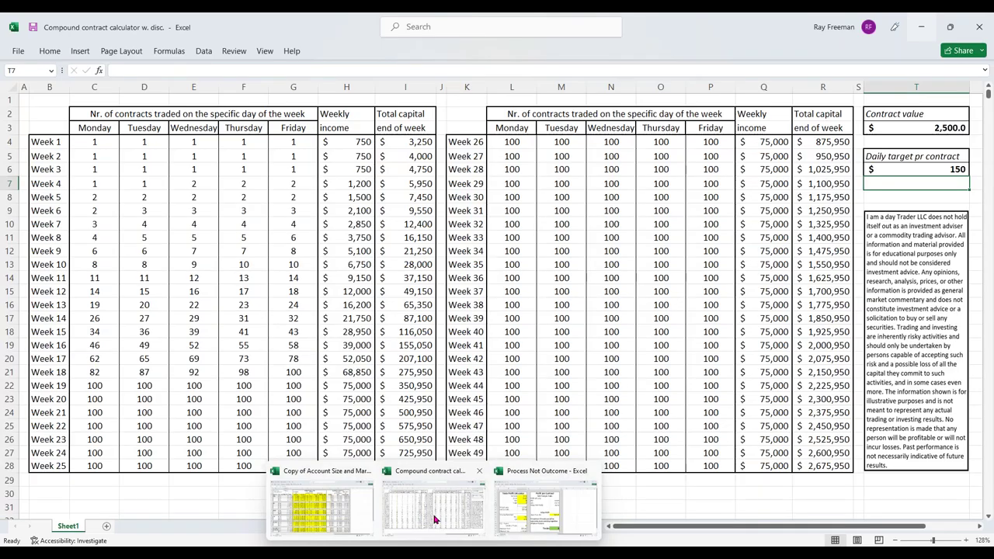
left_click(919, 174)
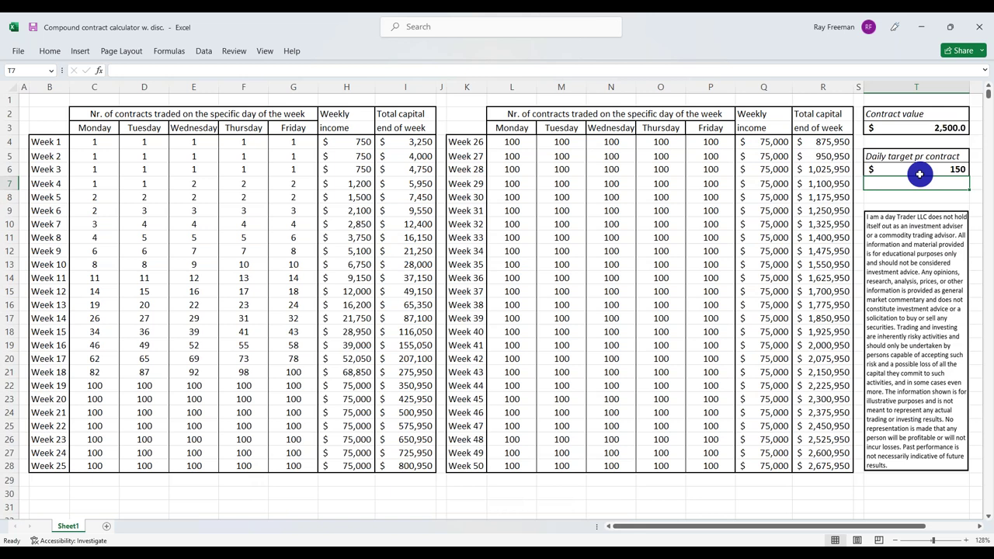
left_click(920, 171)
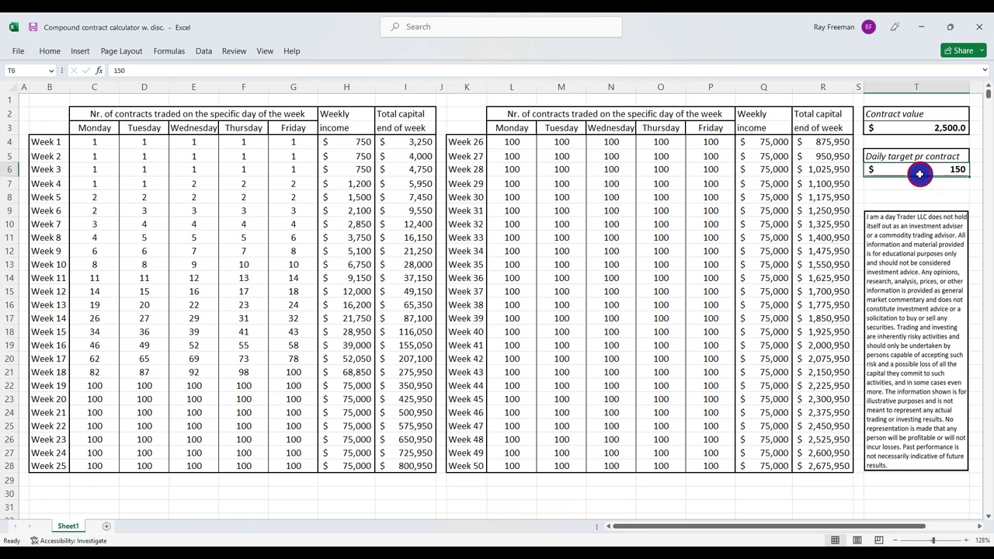
left_click(925, 35)
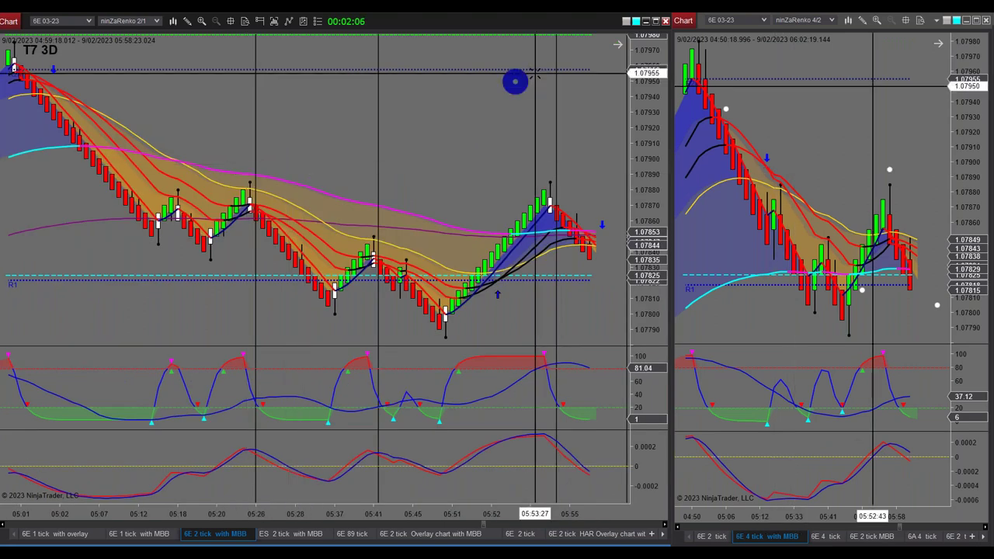
- Maximize the 6E 2 tick with MBB chart and review the T20/1 and 34/13 setups from about 05:33 to 07:40
left_click(656, 21)
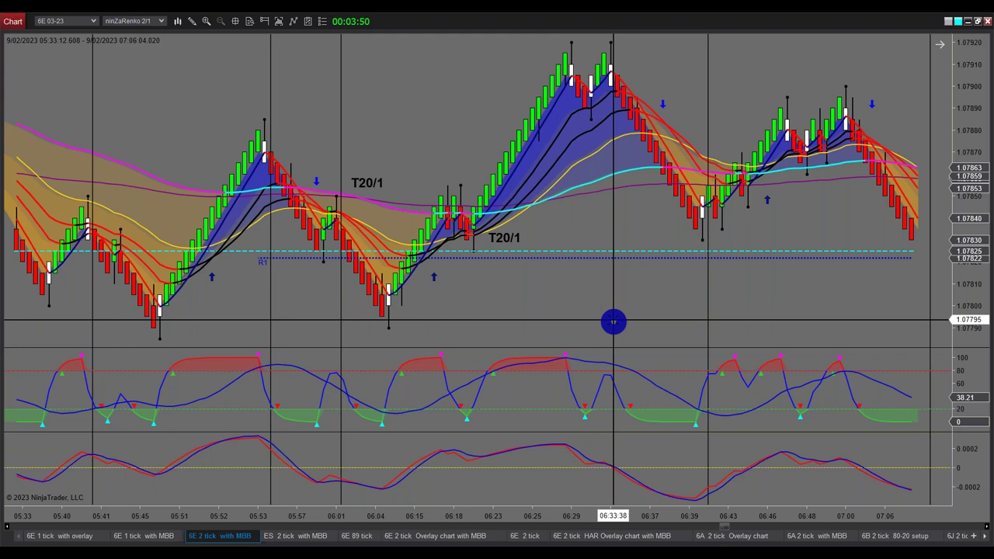
scroll(634, 349, "down", 10)
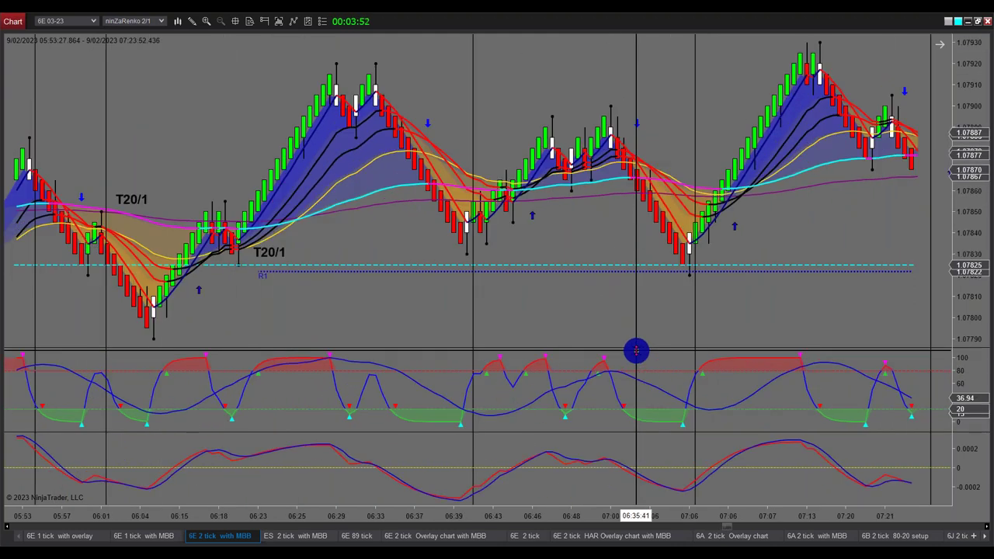
scroll(635, 348, "down", 6)
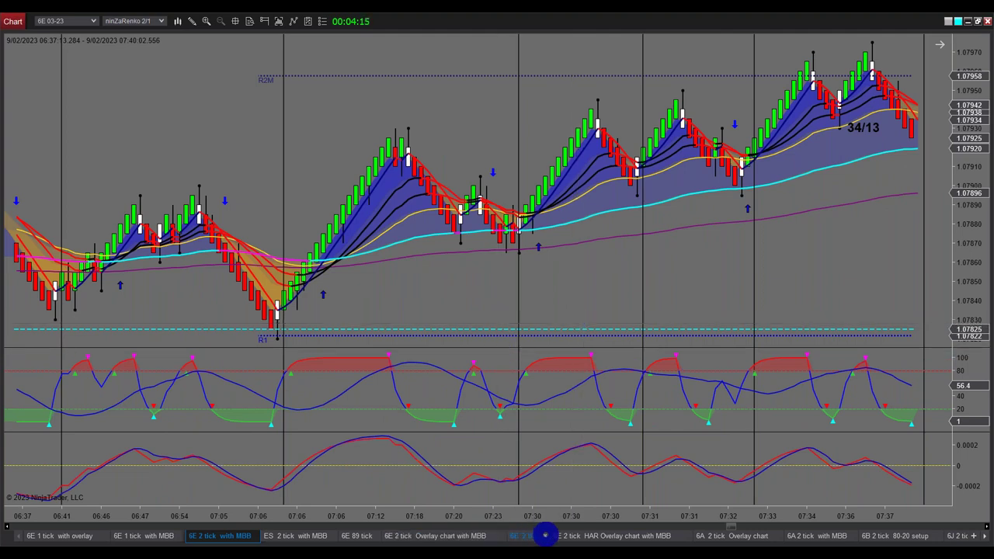
- Switch to the How to Day Trade presentation in PowerPoint and show slide 22, the YouTube channel subscription slide
mouse_move(590, 543)
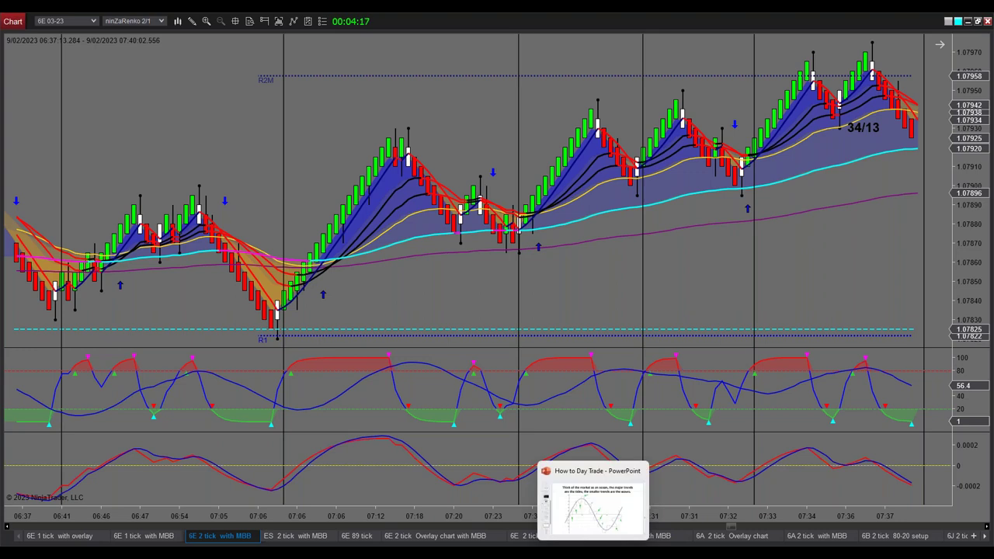
left_click(593, 522)
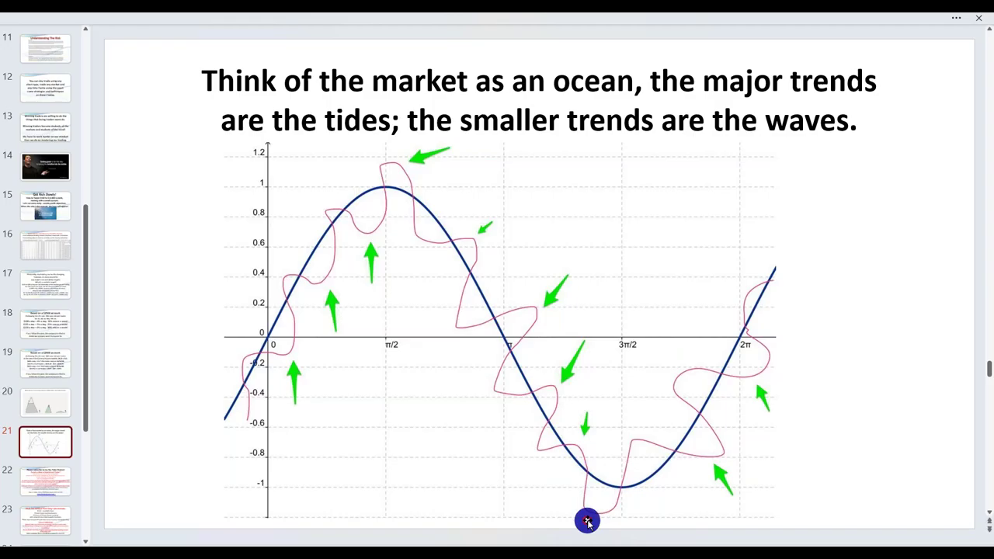
left_click(49, 483)
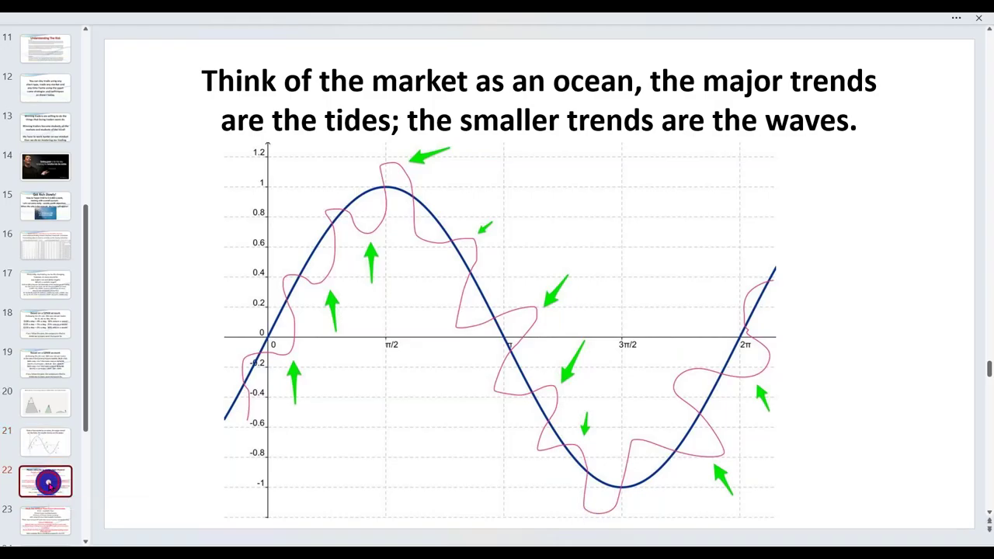
left_click(49, 483)
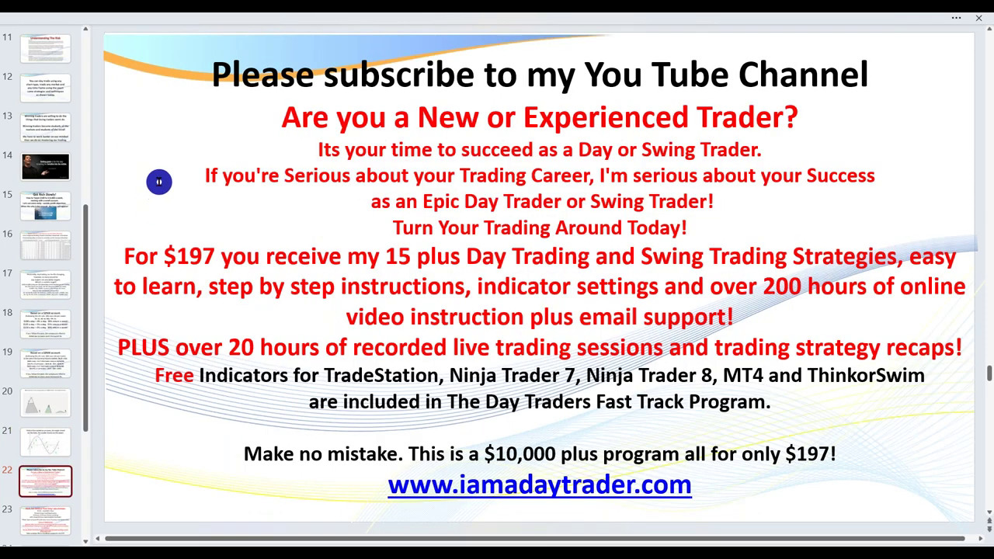